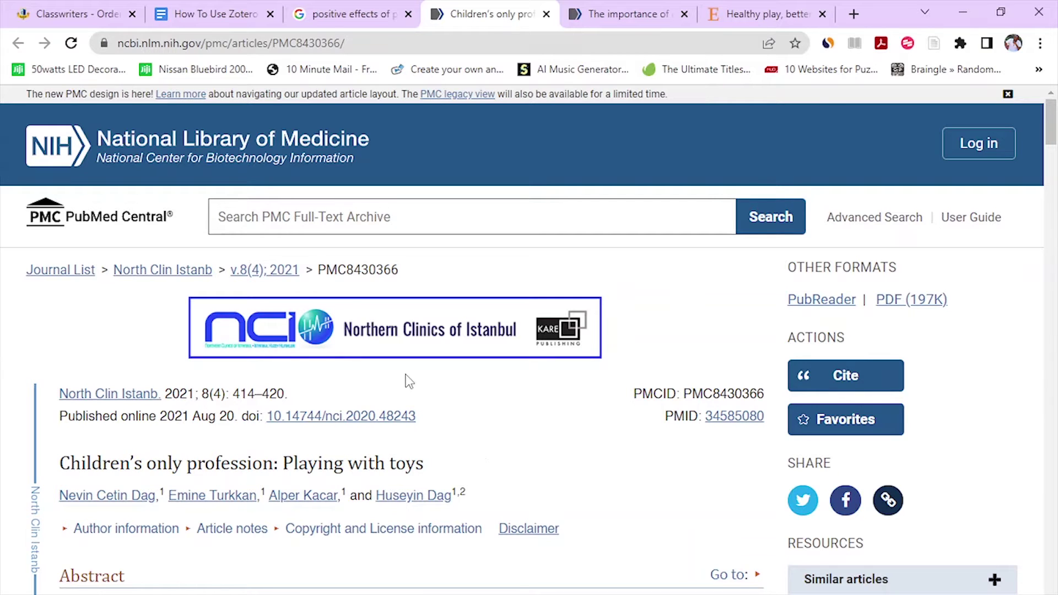
Skim the three open play articles, including the outdoor play and Healthy play ones, then switch to Zotero
scroll(409, 380, "down", 3)
key("ctrl+Tab")
scroll(421, 496, "down", 3)
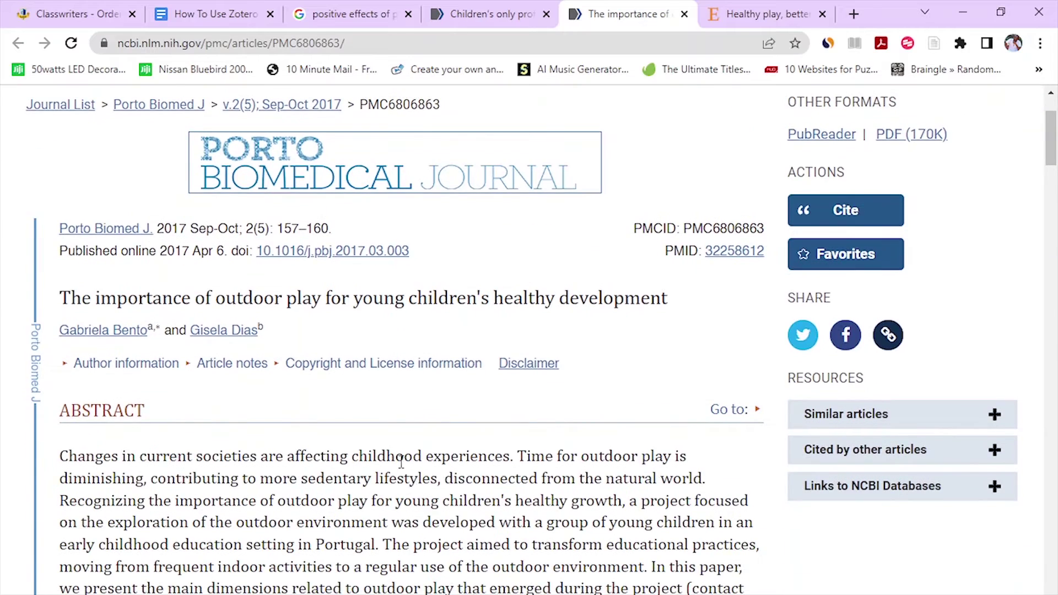
key("ctrl+Tab")
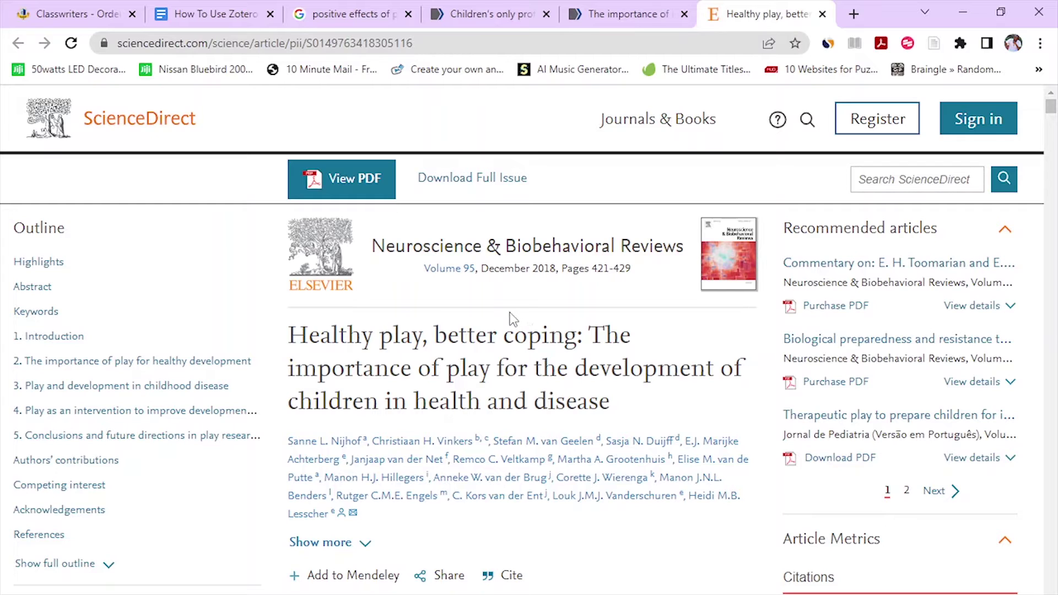
key("alt+Tab")
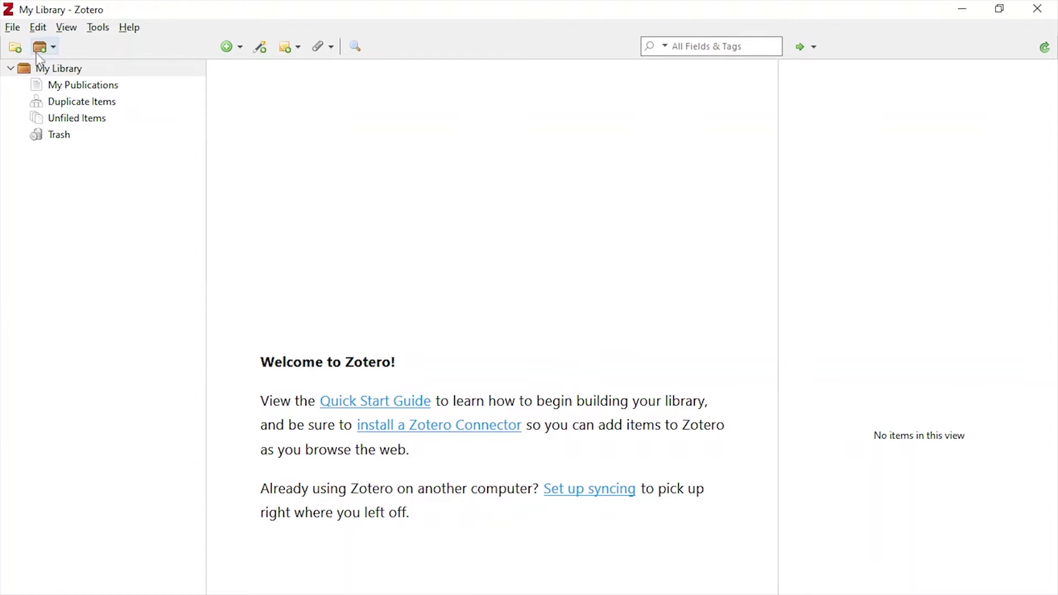
Create a collection under My Library named 'positive effects of play on child development', copying the name from Google
left_click(69, 79)
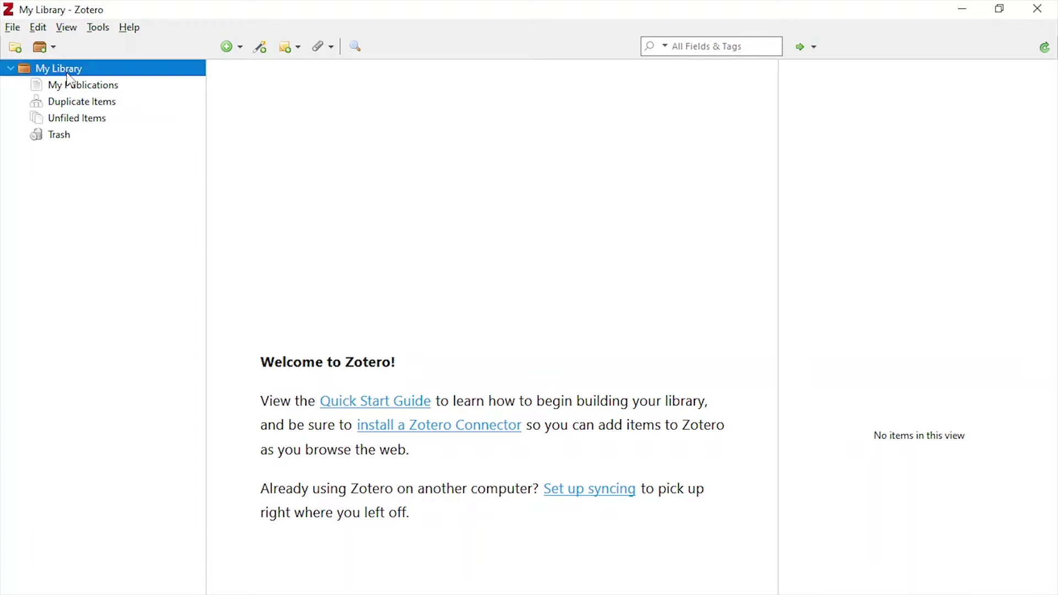
left_click(20, 47)
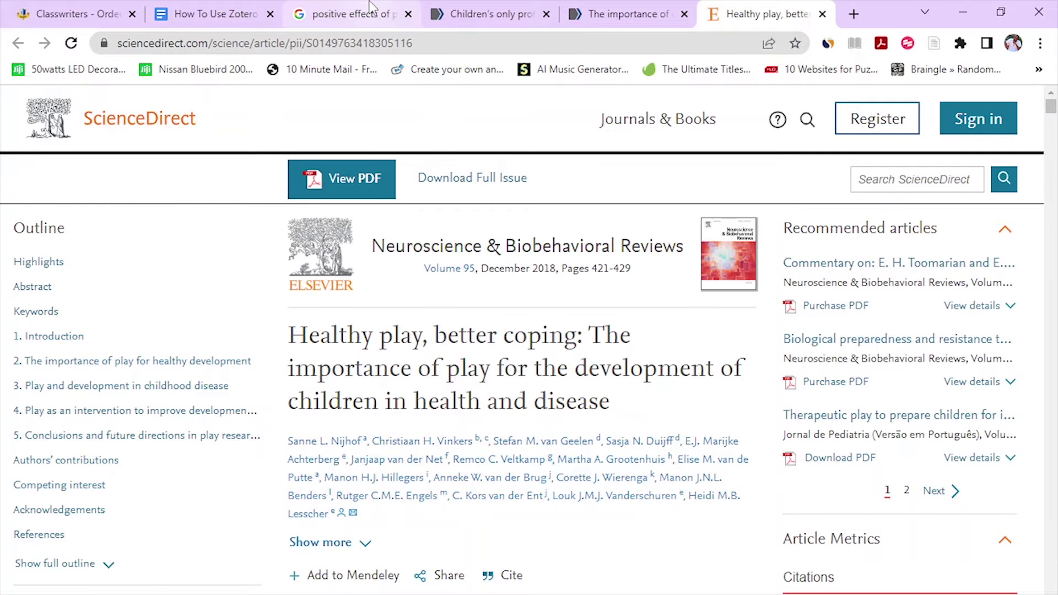
left_click(380, 14)
left_click_drag(441, 107, 215, 110)
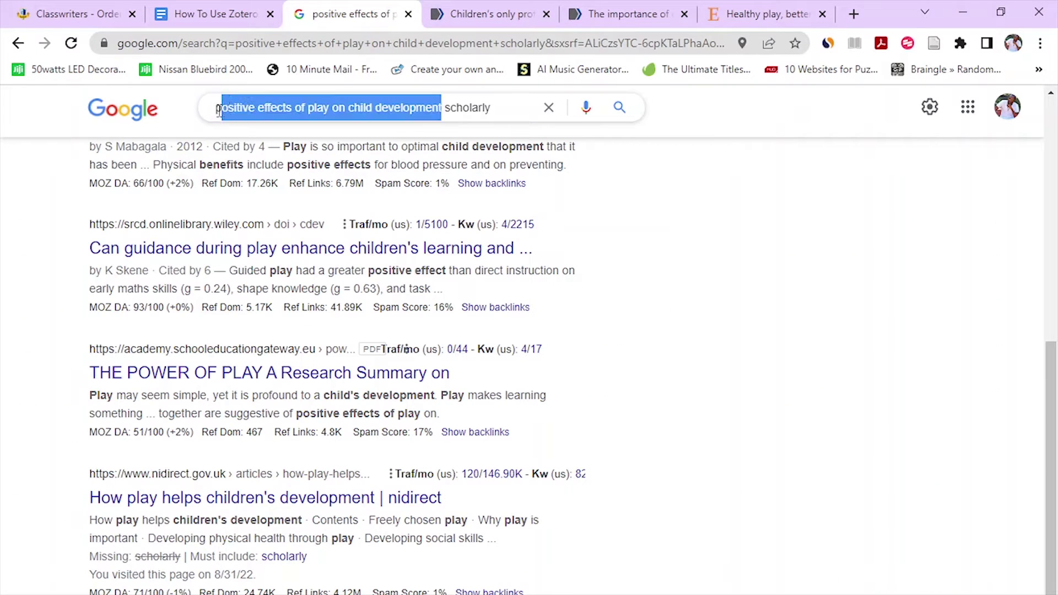
right_click(249, 113)
left_click(289, 173)
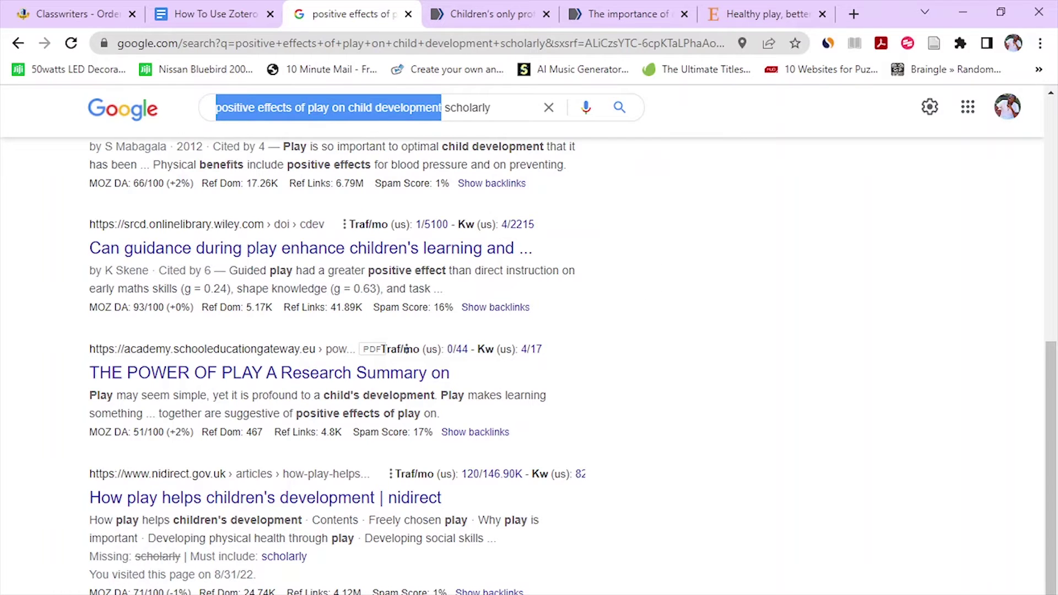
key("alt+Tab")
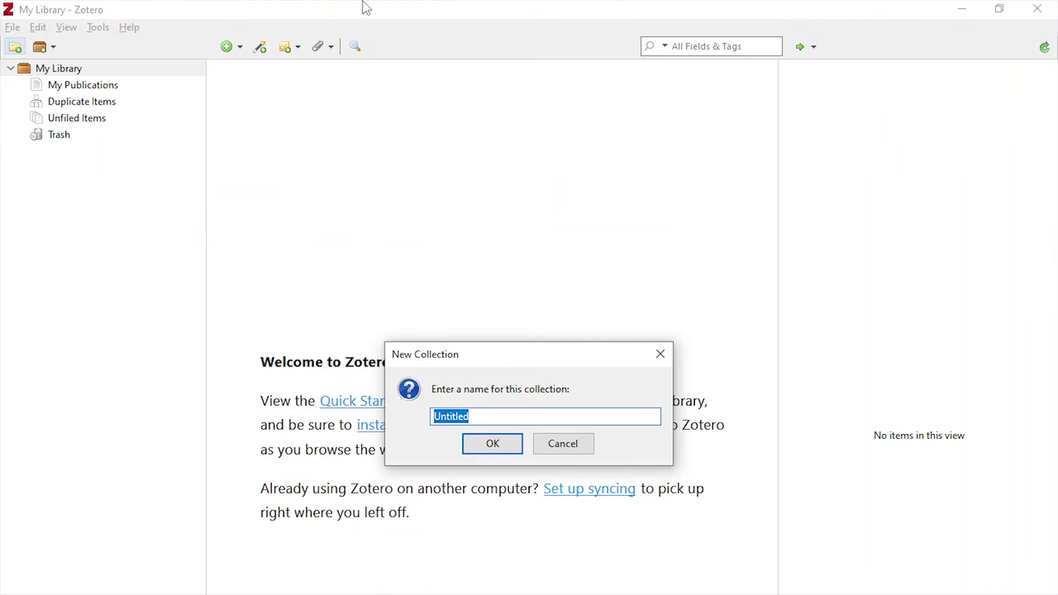
right_click(468, 420)
left_click(505, 490)
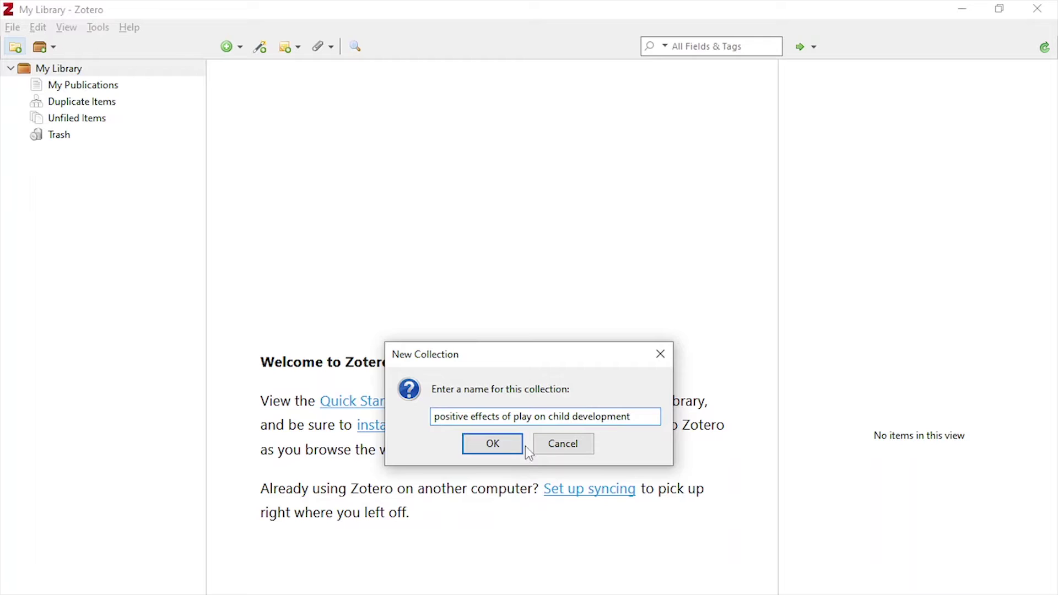
left_click(496, 445)
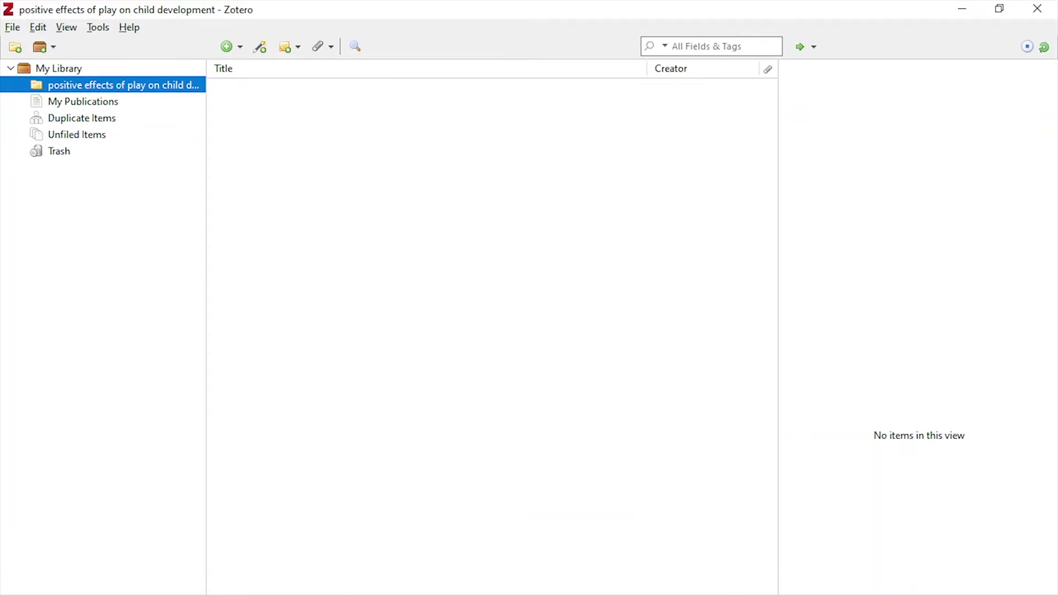
Copy the DOI 10.14744/nci.2020.48243 from the Children's only profession article in PubMed Central
key("alt+Tab")
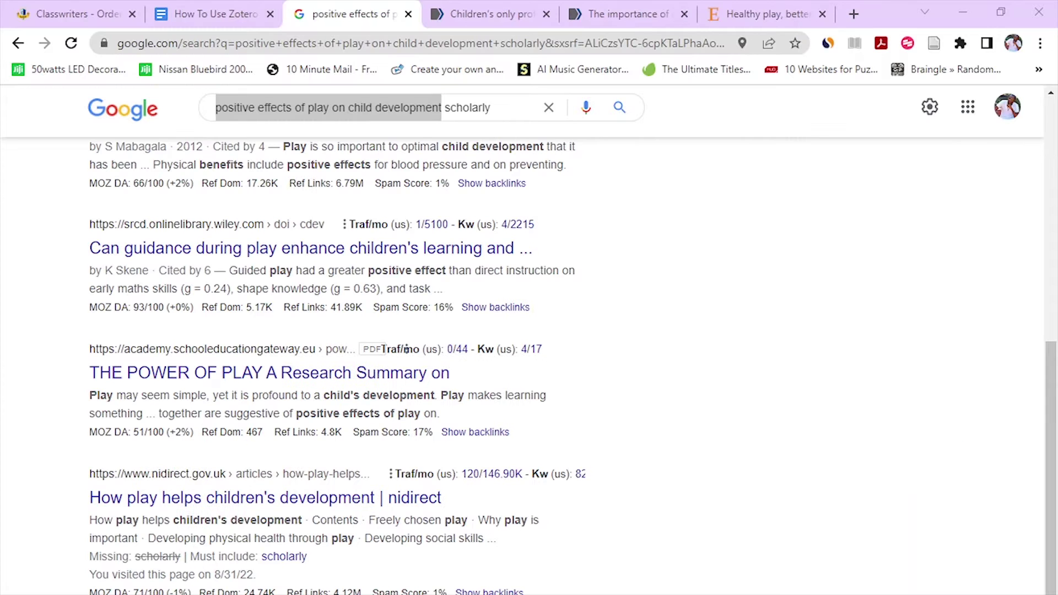
key("ctrl+Tab")
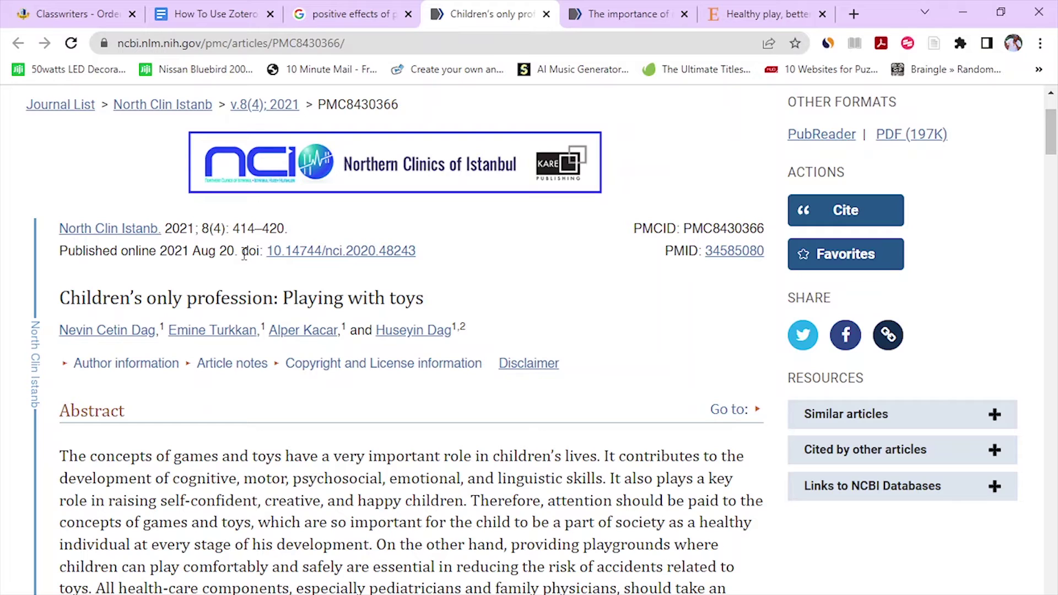
left_click_drag(242, 252, 439, 262)
right_click(335, 273)
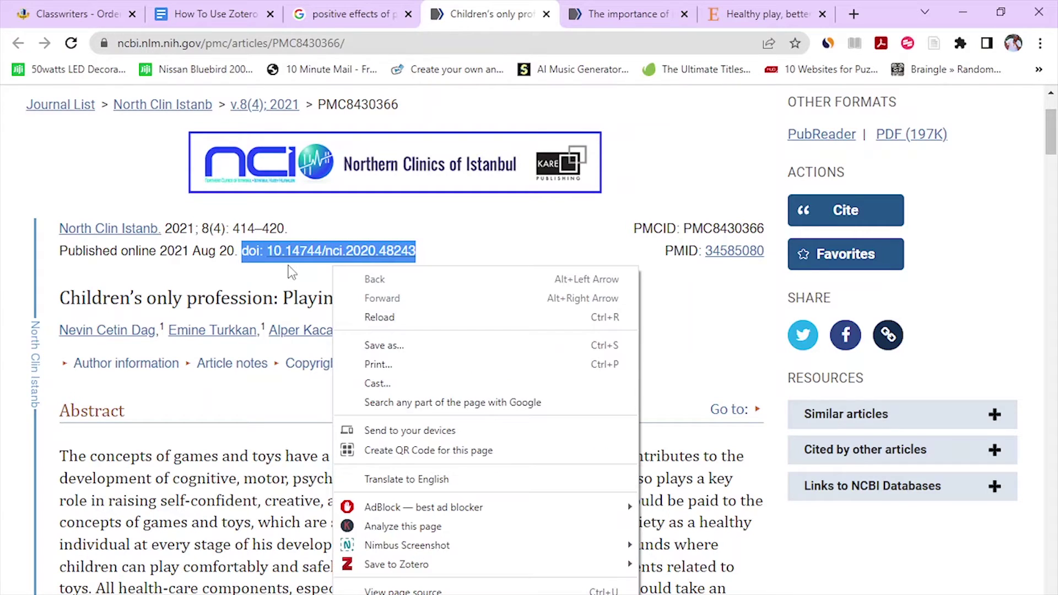
right_click(275, 258)
left_click(251, 261)
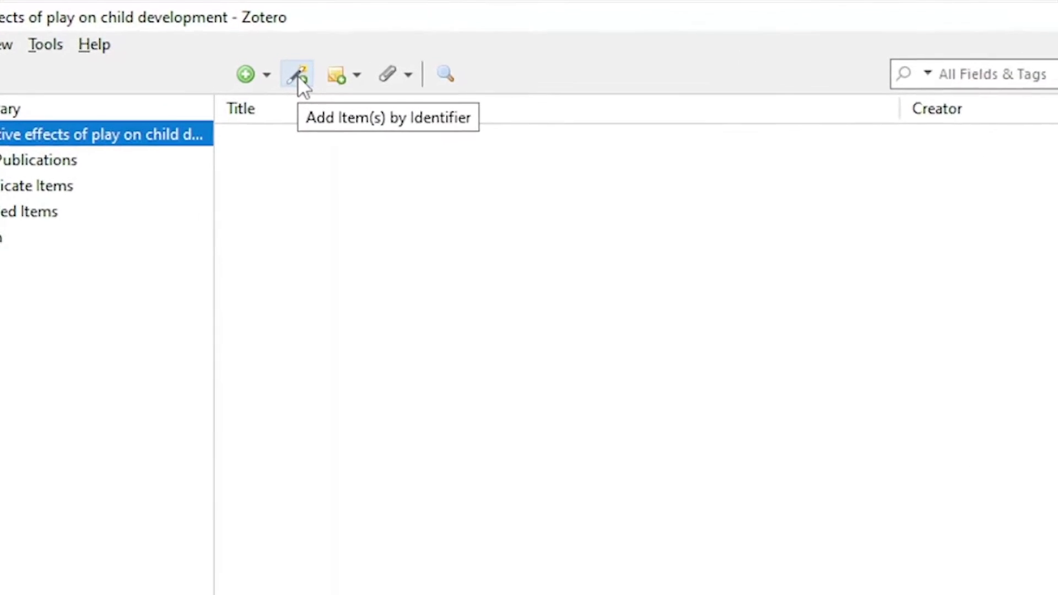
Import the article from DOI 10.14744/nci.2020.48243 via Add Item by Identifier and expand it to show its PDF
left_click(298, 75)
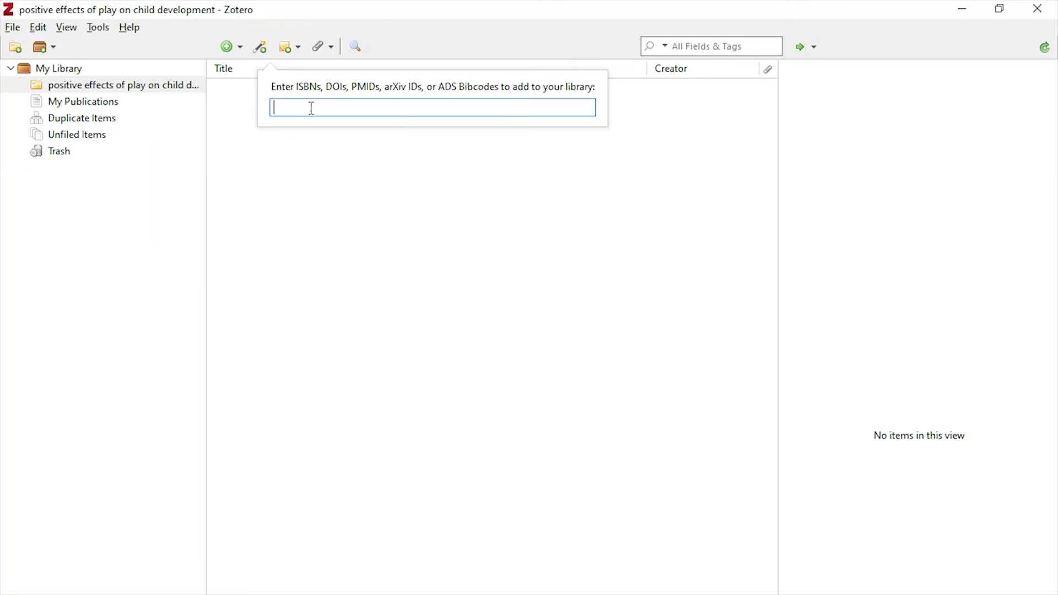
right_click(312, 108)
left_click(351, 180)
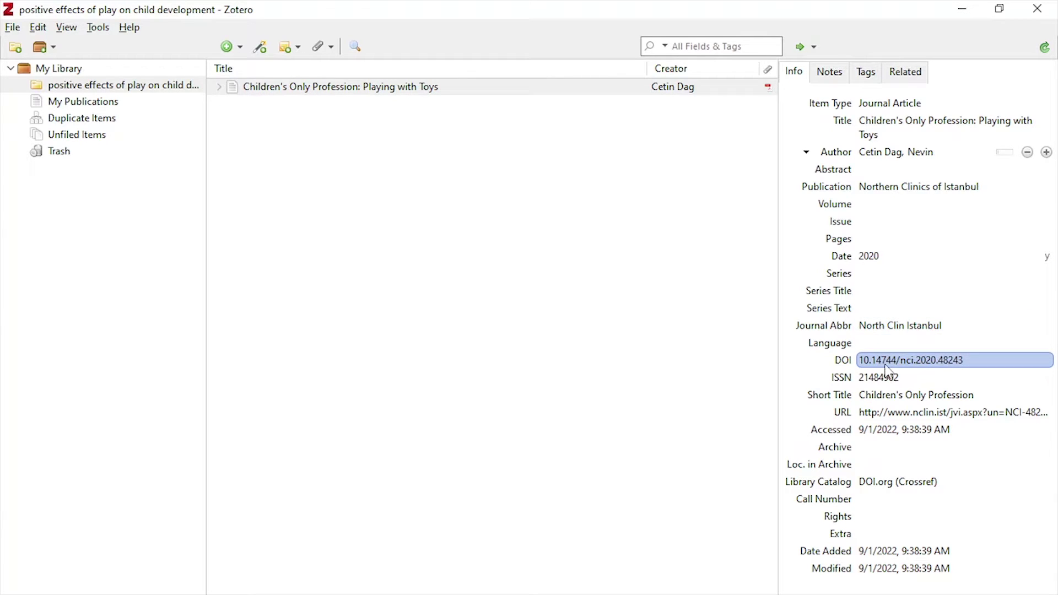
left_click(340, 88)
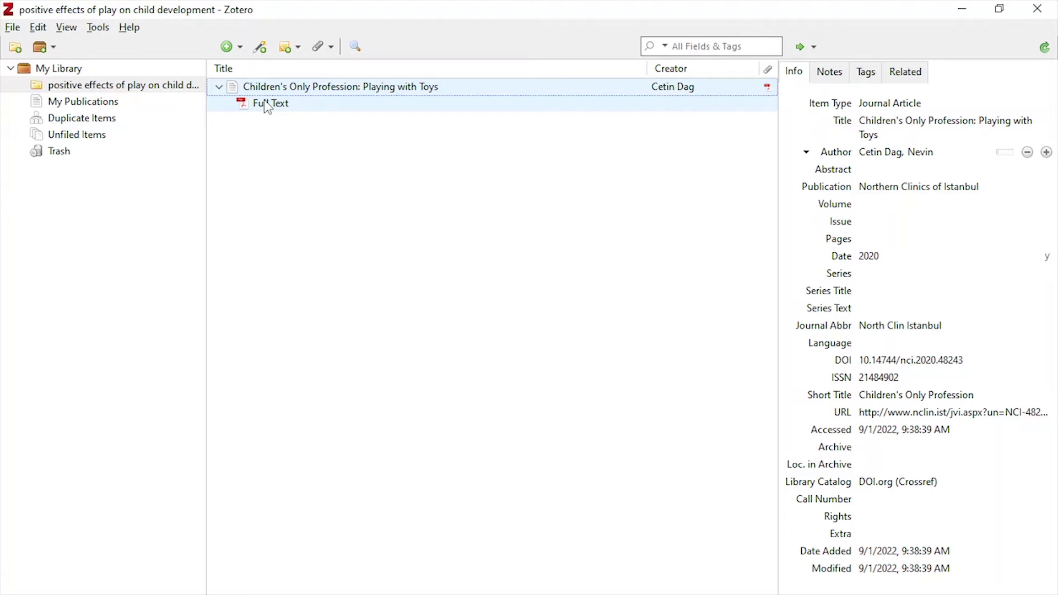
Open and scroll through the Children's Only Profession full-text PDF, then return to the collection list
double_click(265, 103)
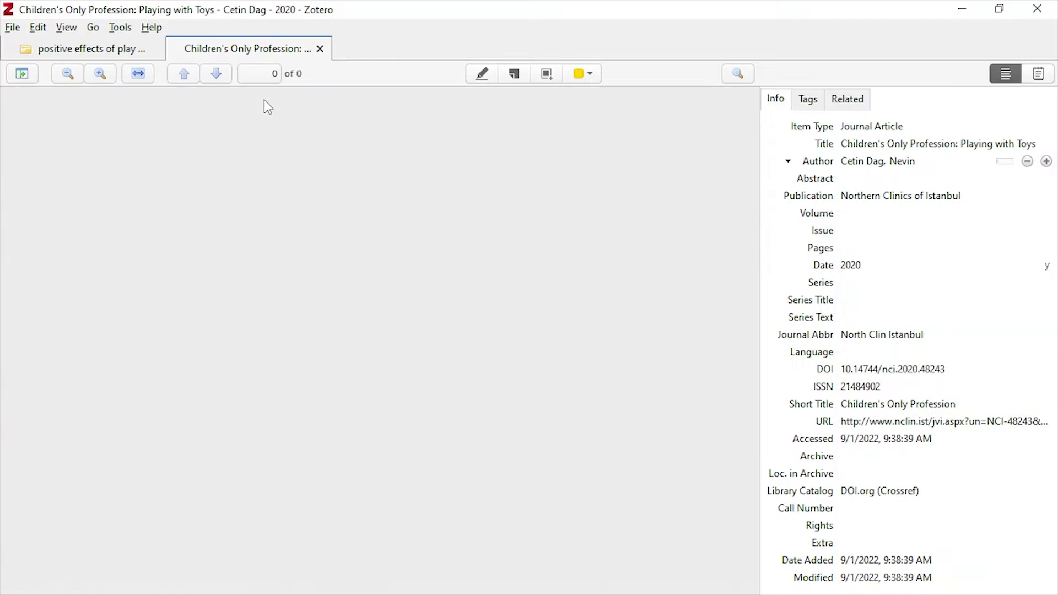
scroll(369, 309, "down", 20)
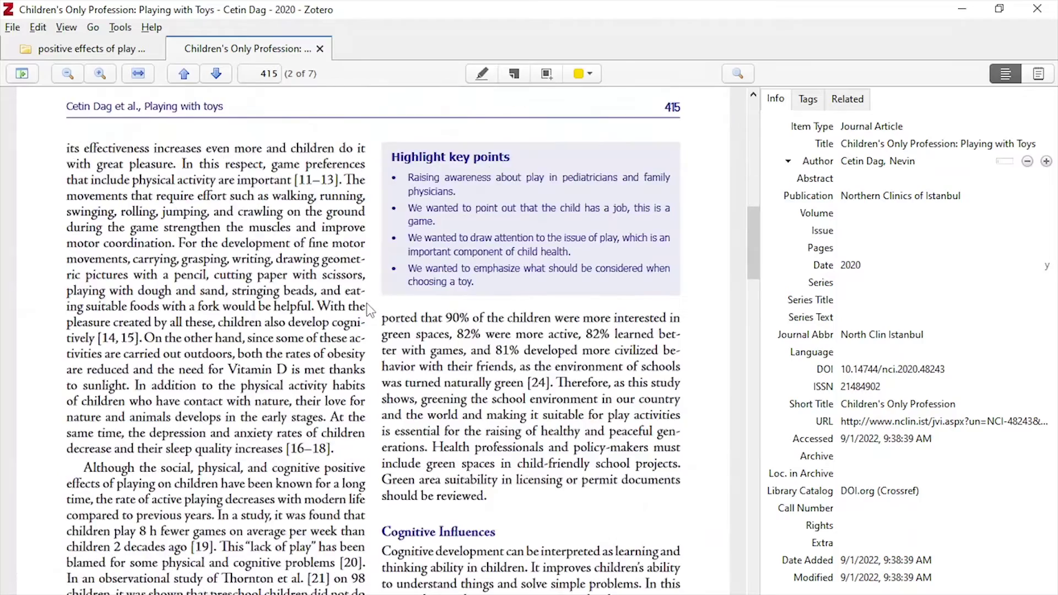
scroll(368, 308, "up", 20)
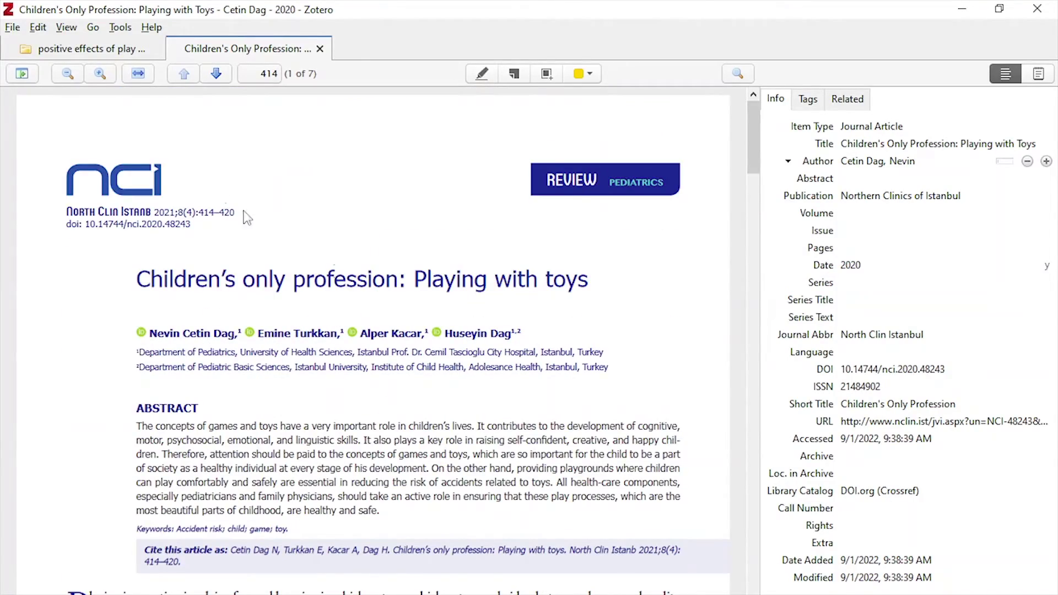
left_click(105, 58)
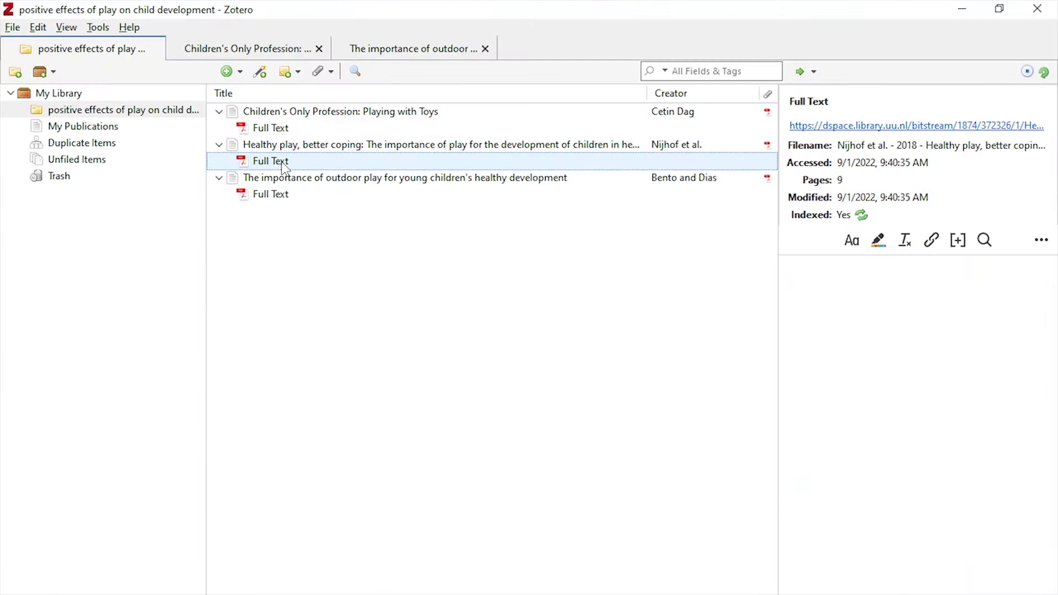
Open the 'Healthy play, better coping' PDF in a reader tab and go back to the item list
double_click(282, 162)
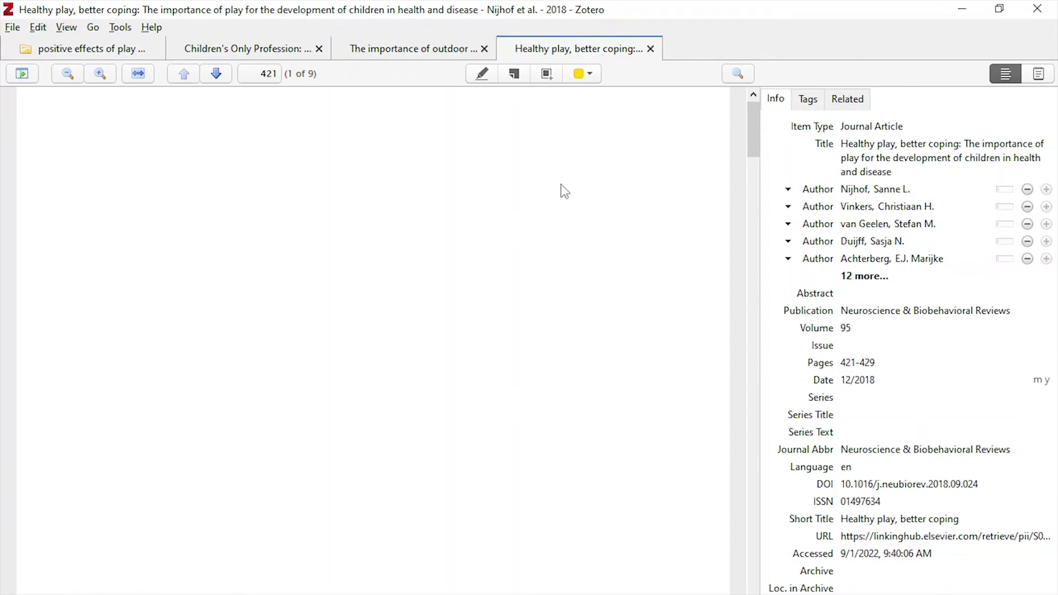
left_click(117, 47)
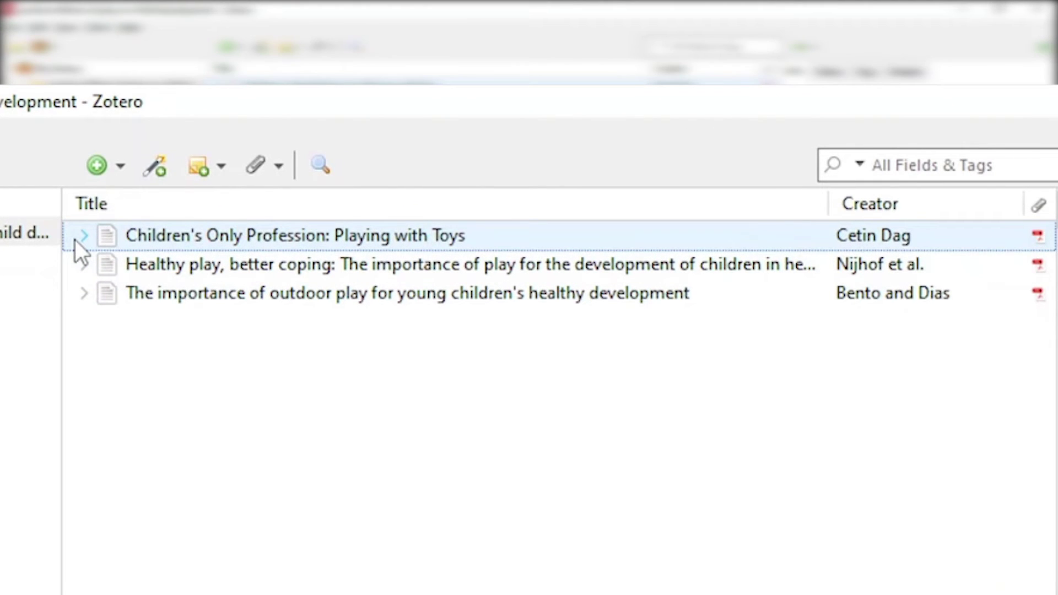
Expand the Children's Only Profession, Healthy play and outdoor play items, then open the first article's PDF
left_click(83, 237)
left_click(83, 237)
left_click(83, 237)
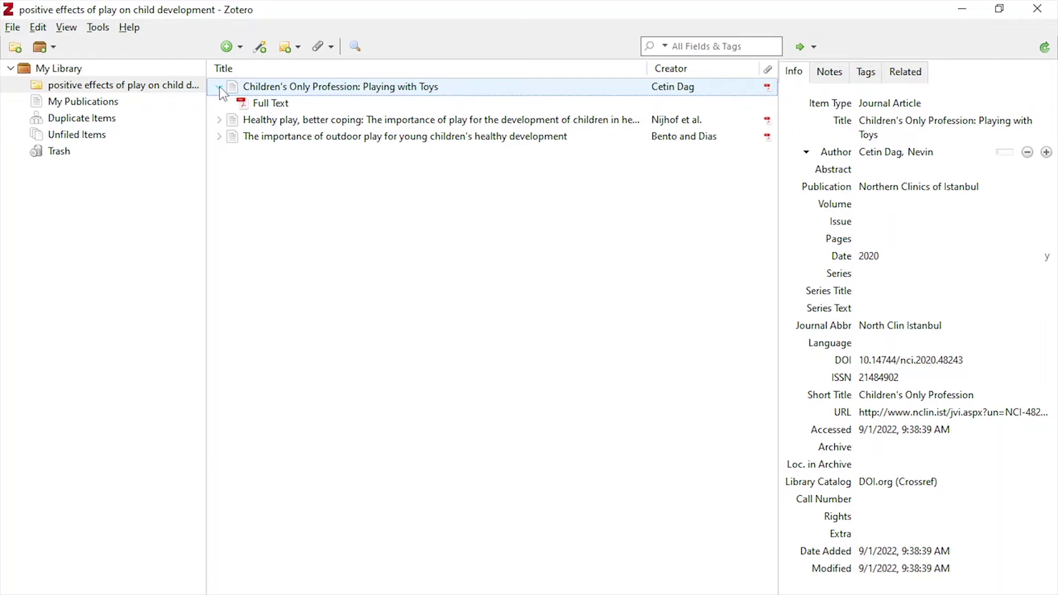
left_click(219, 120)
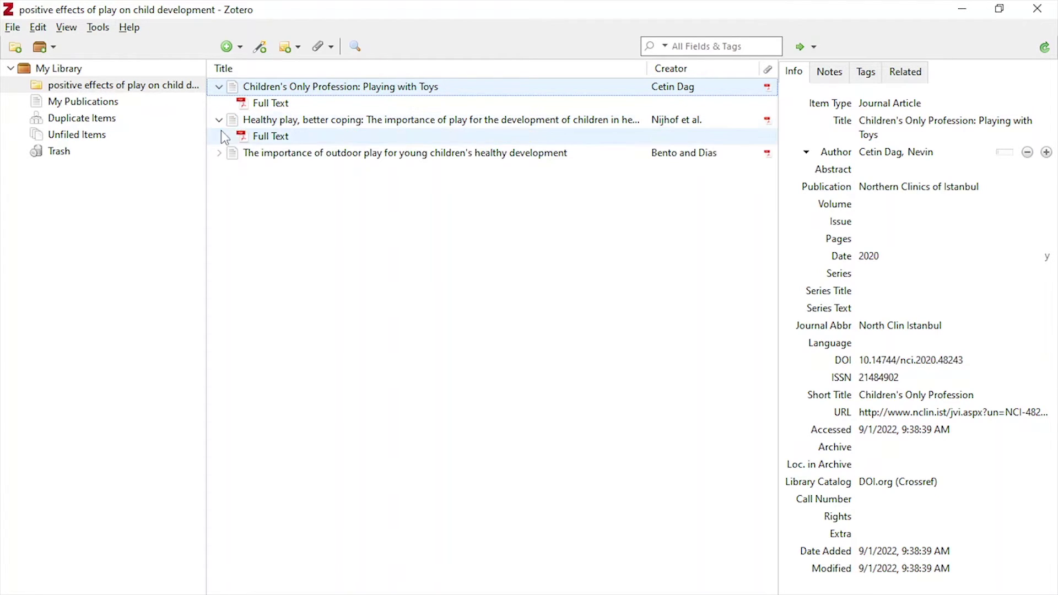
left_click(219, 154)
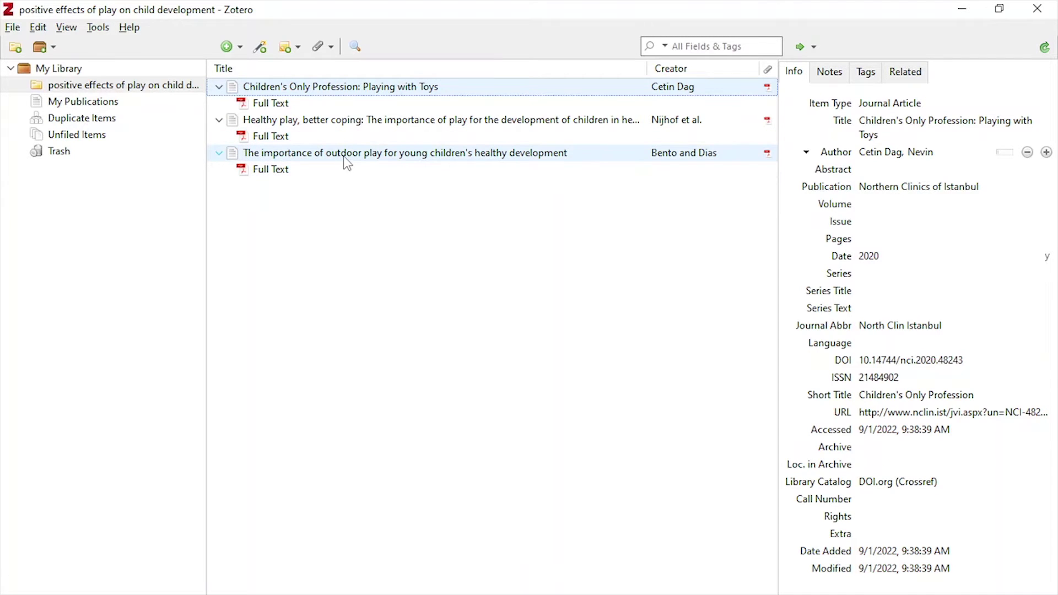
double_click(270, 103)
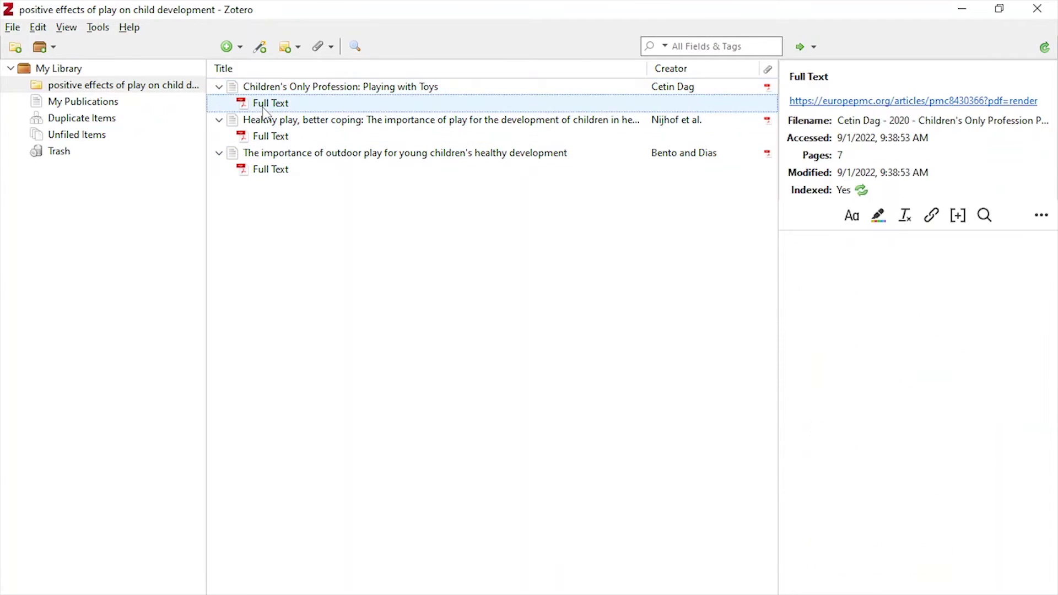
Highlight in green the abstract passages beginning 'It contributes' and 'It allows children' through 'context'
mouse_move(477, 425)
left_mouse_down()
mouse_move(453, 441)
mouse_move(281, 439)
mouse_move(161, 453)
left_mouse_up()
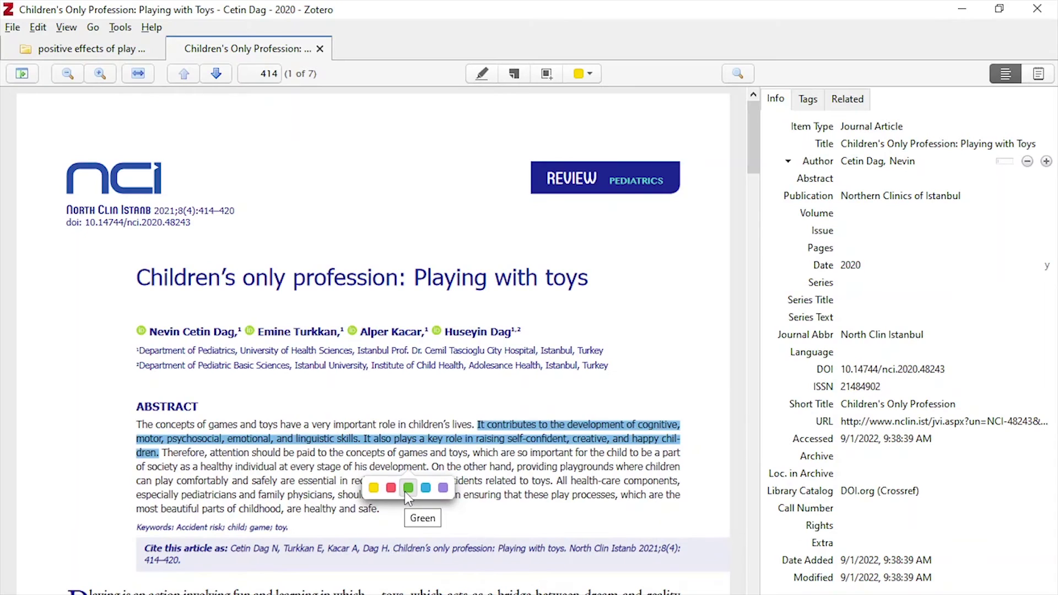
left_click(408, 488)
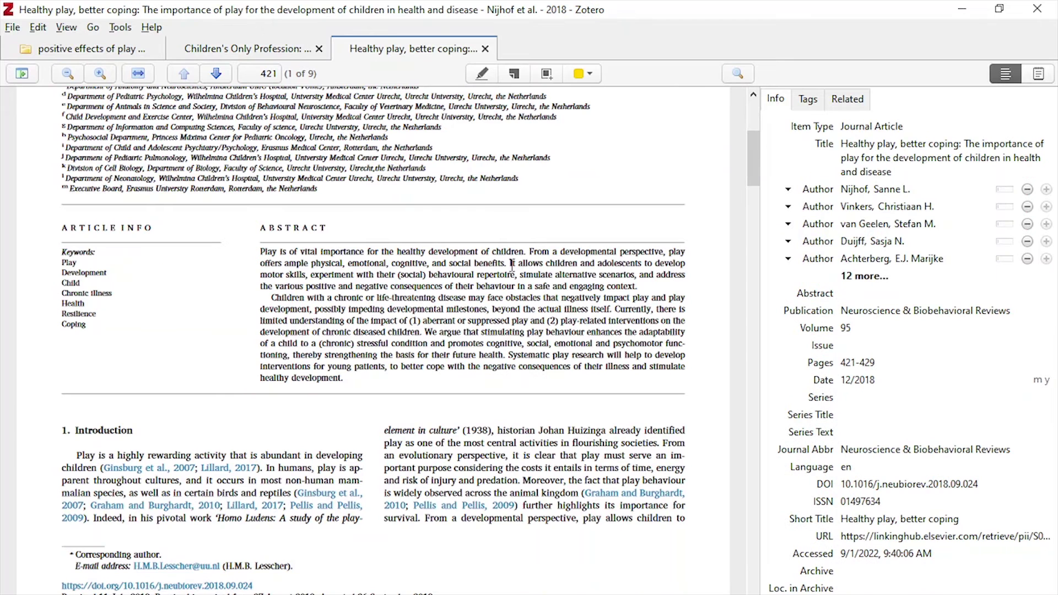
left_click_drag(511, 265, 635, 288)
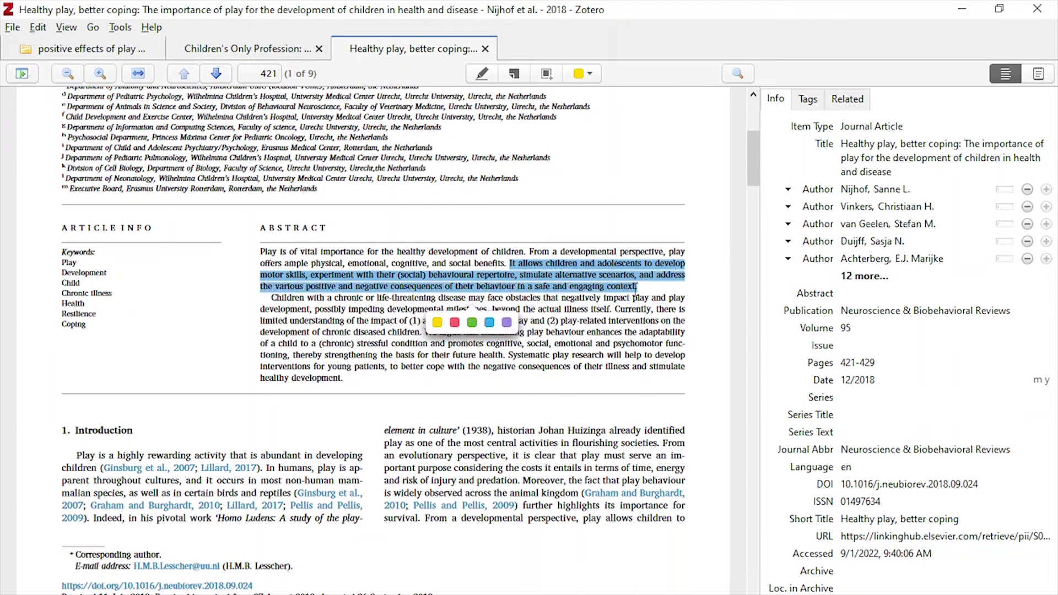
left_click(472, 324)
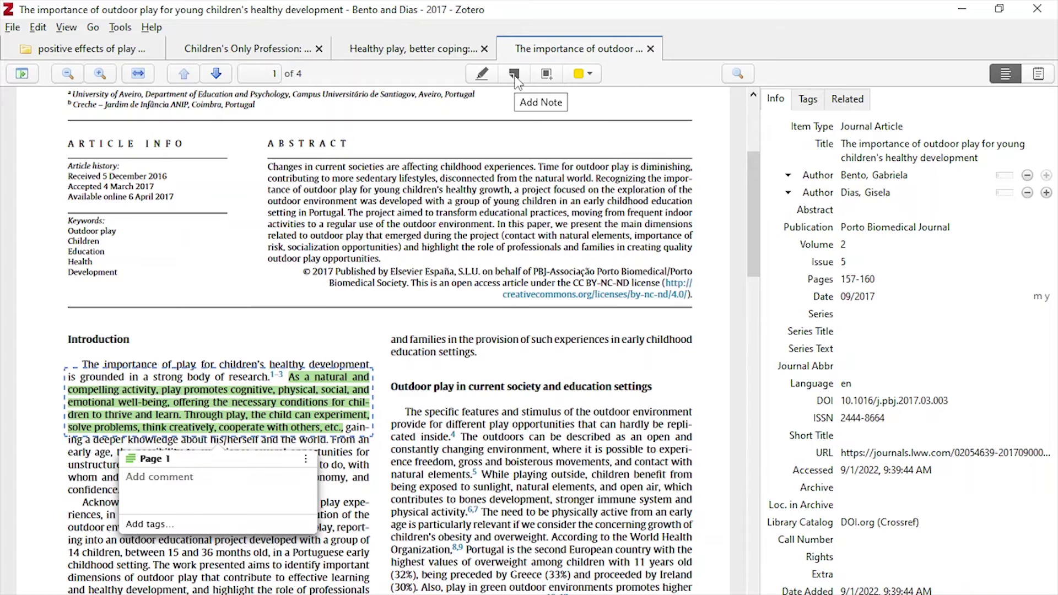
Pin a note reading '1 point' on the green-highlighted introduction passage and view its comment
left_click(514, 76)
left_click(513, 76)
left_click(303, 402)
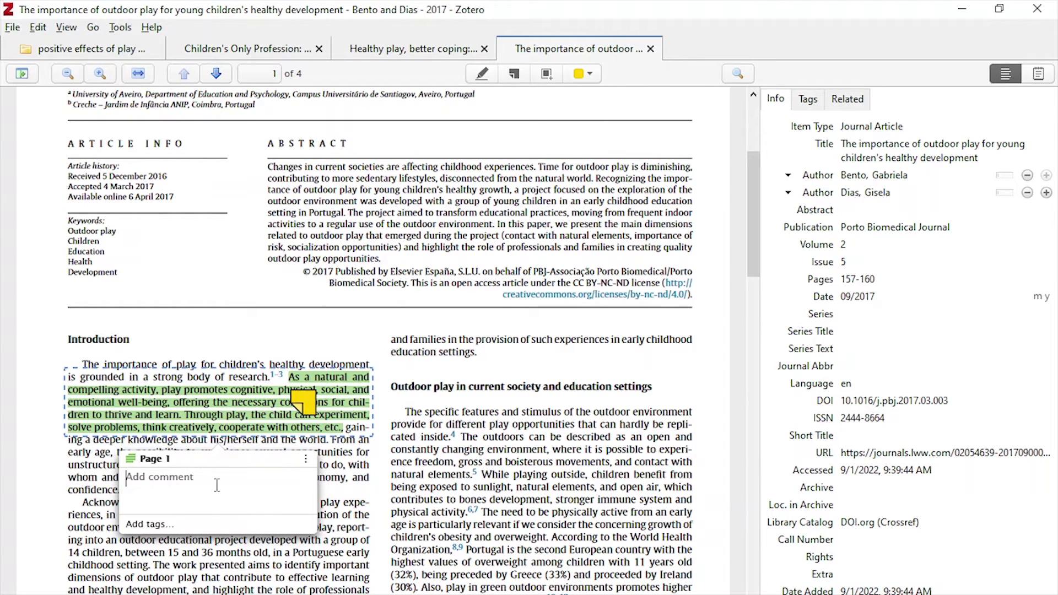
type("1 point")
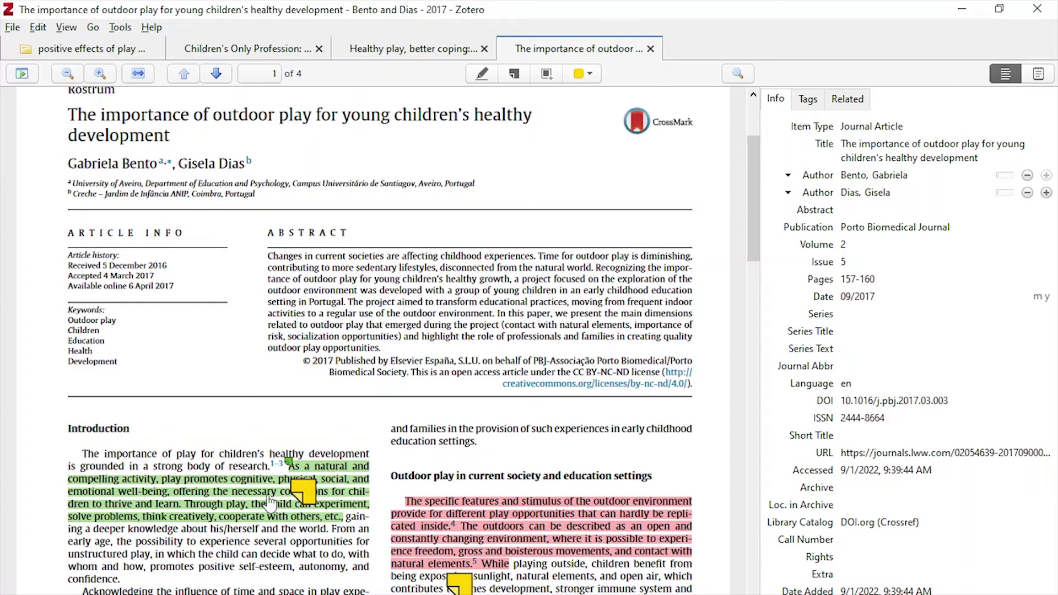
left_click(309, 499)
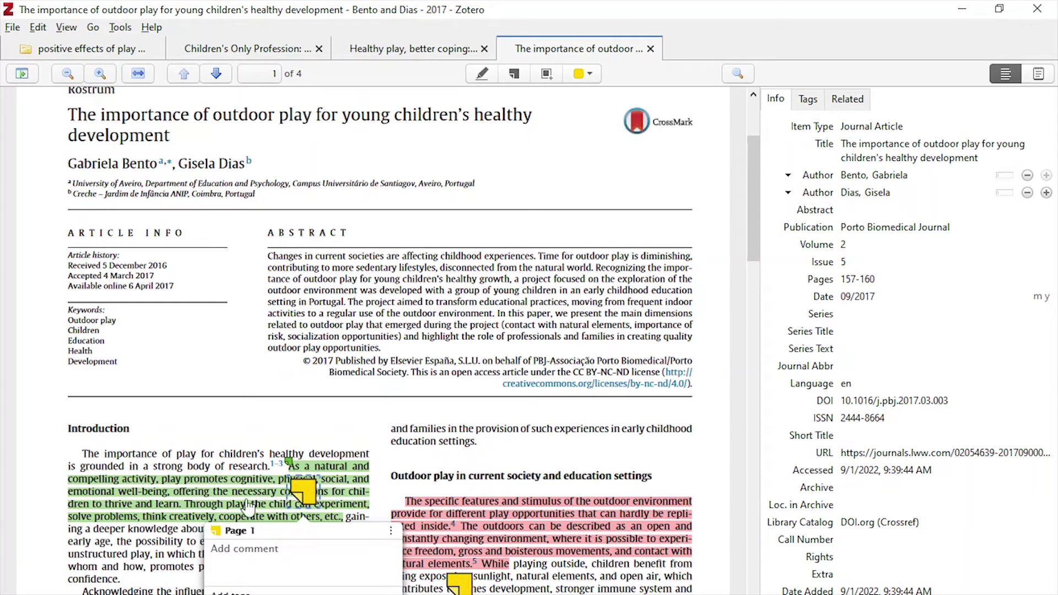
left_click(212, 506)
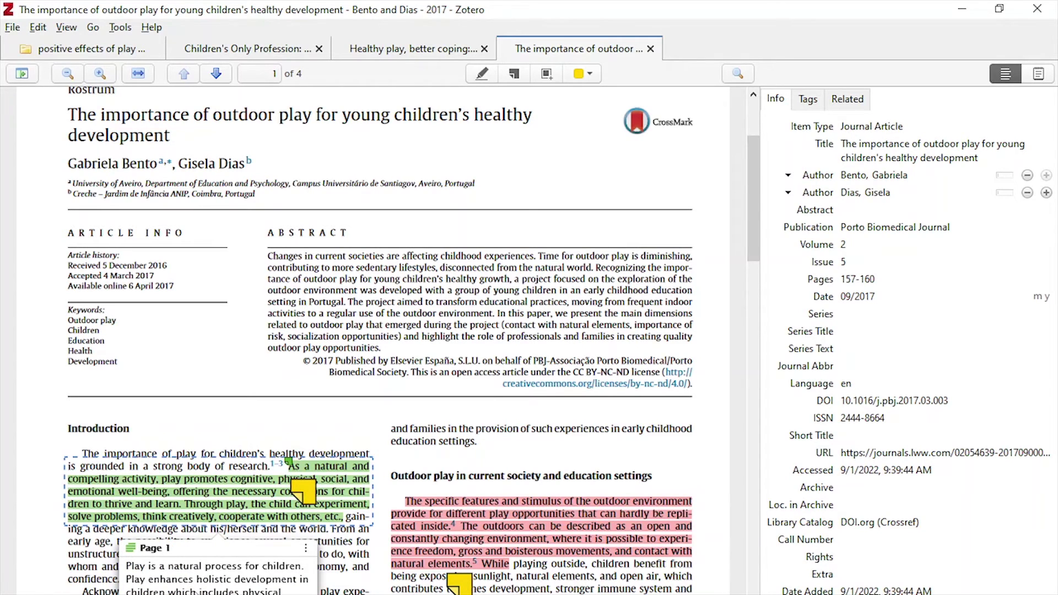
In Word's Zotero tab, open Document Preferences with APA 7th edition as the citation style
key("alt+Tab")
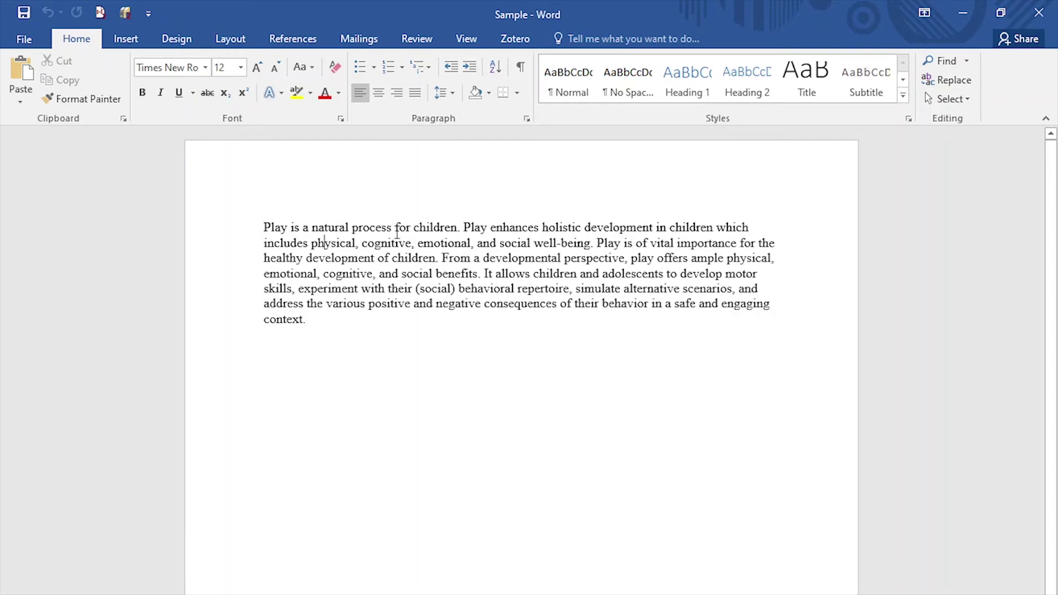
key("alt+Tab")
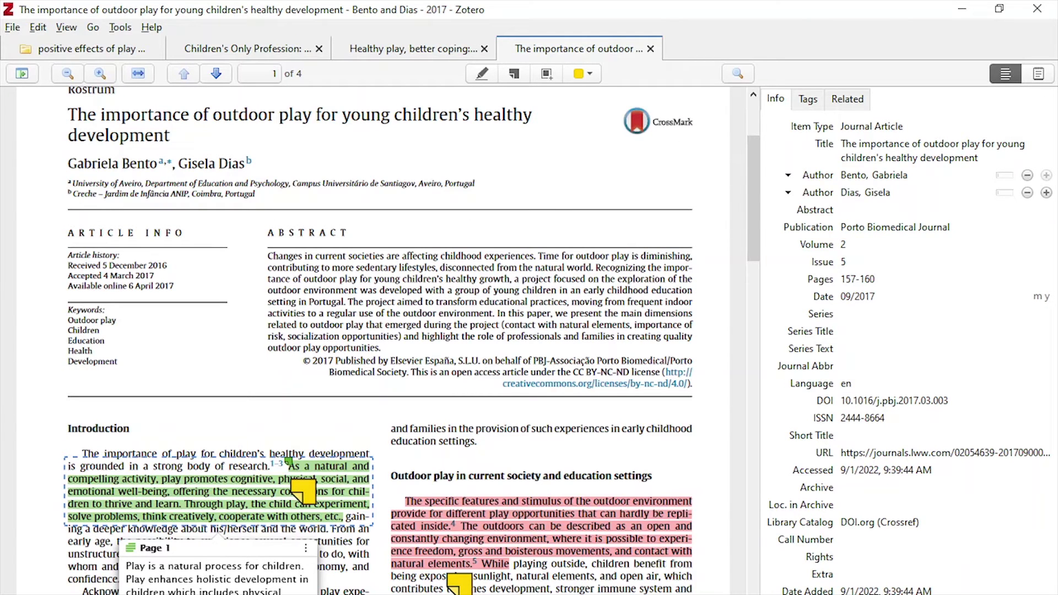
key("alt+Tab")
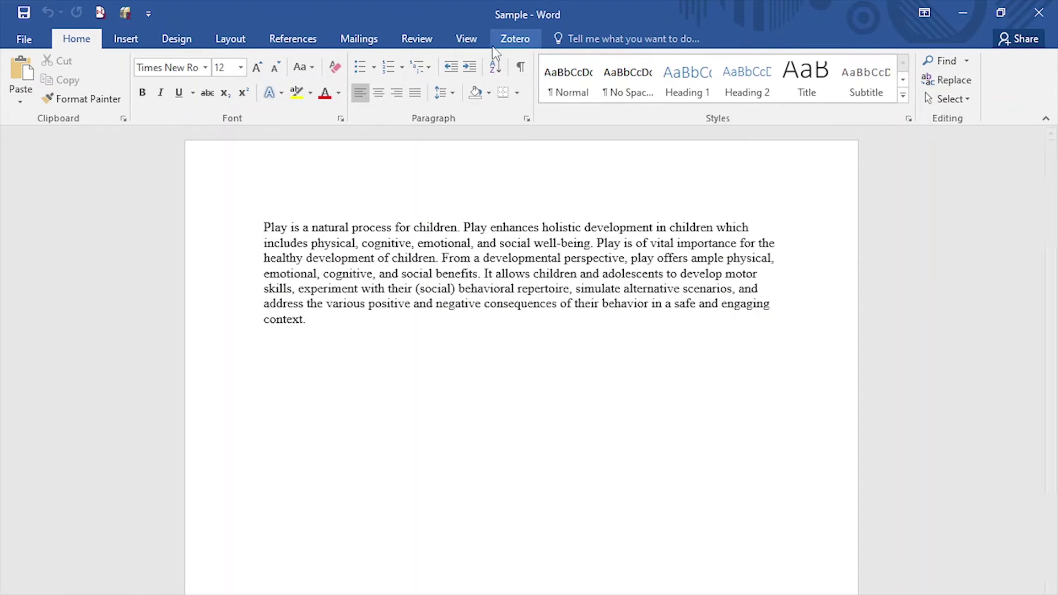
left_click(516, 38)
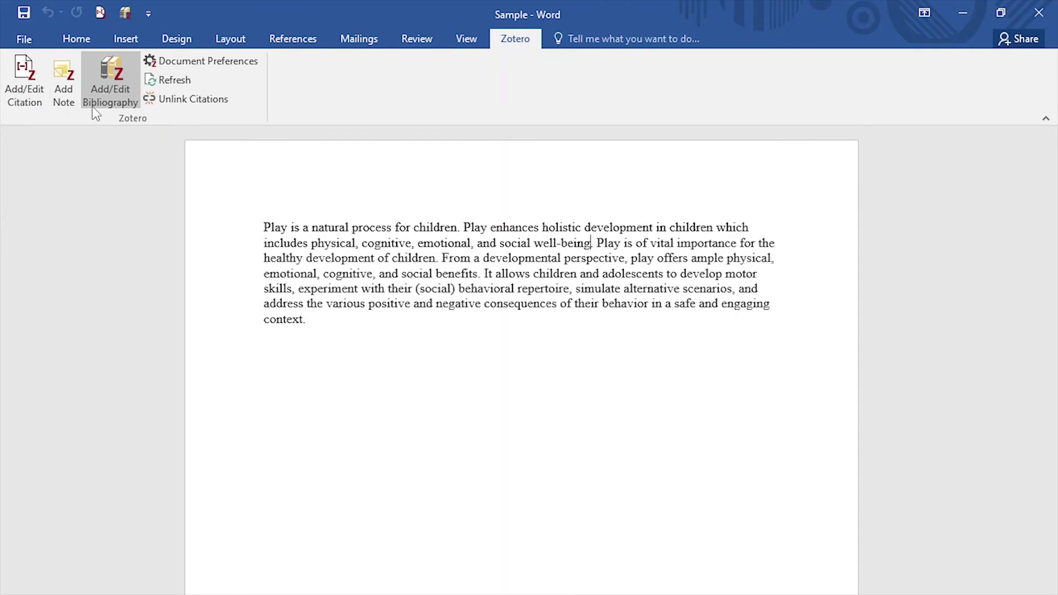
left_click(20, 85)
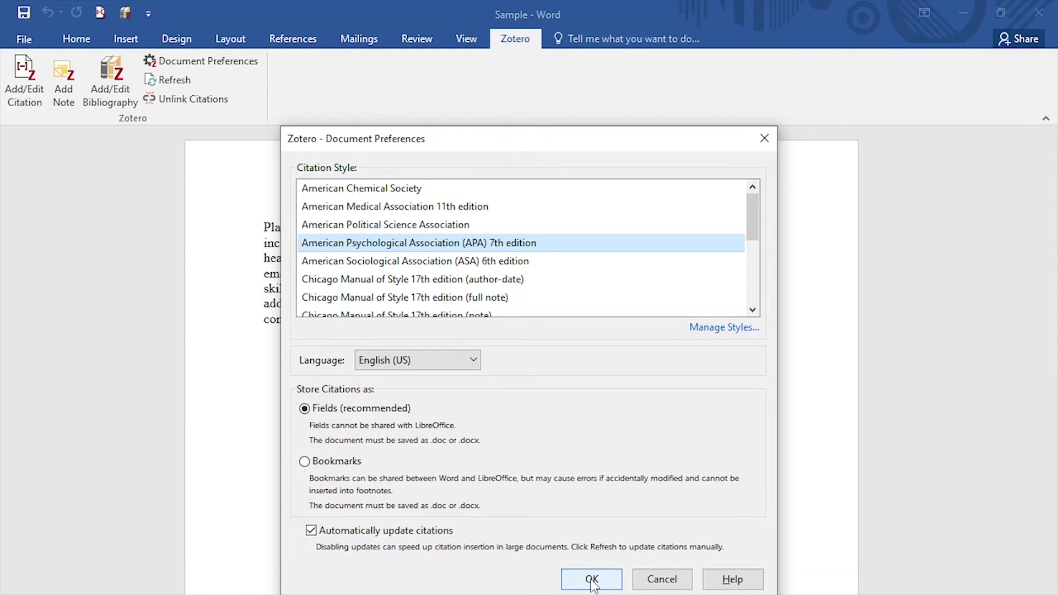
Confirm APA 7th edition and insert the (Bento & Dias, 2017) citation after 'social well-being'
left_click(592, 580)
key("ctrl+alt+c")
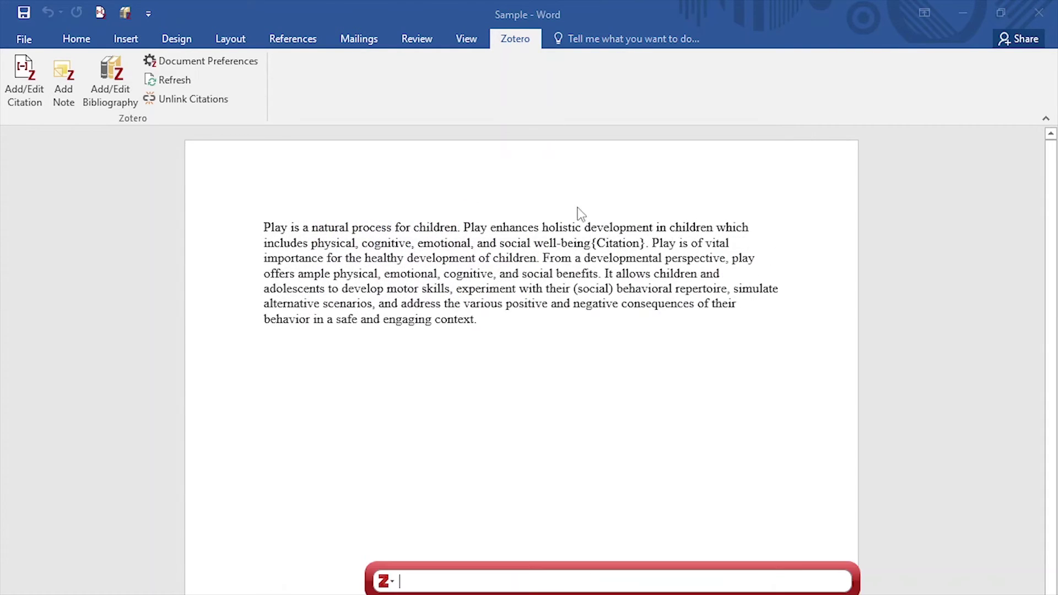
type("bento")
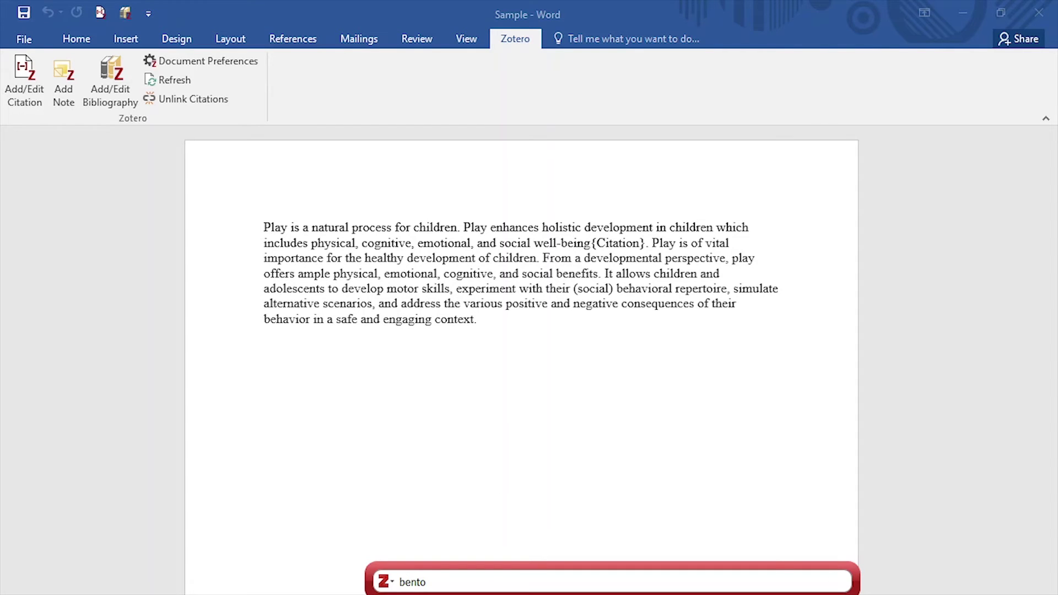
key("Return")
key("Return")
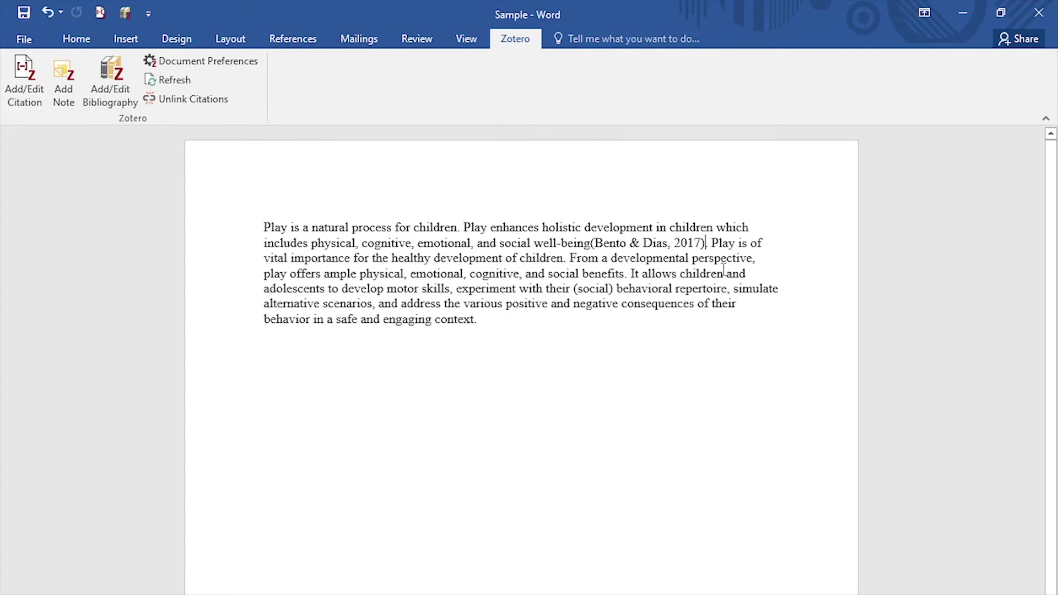
left_click(625, 274)
type(".")
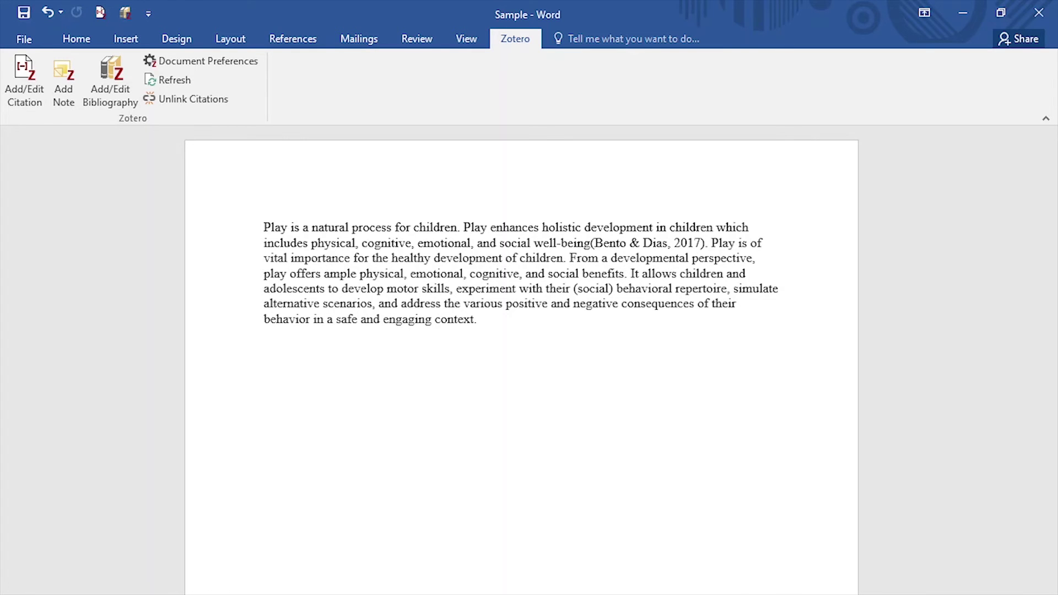
key("alt+Tab")
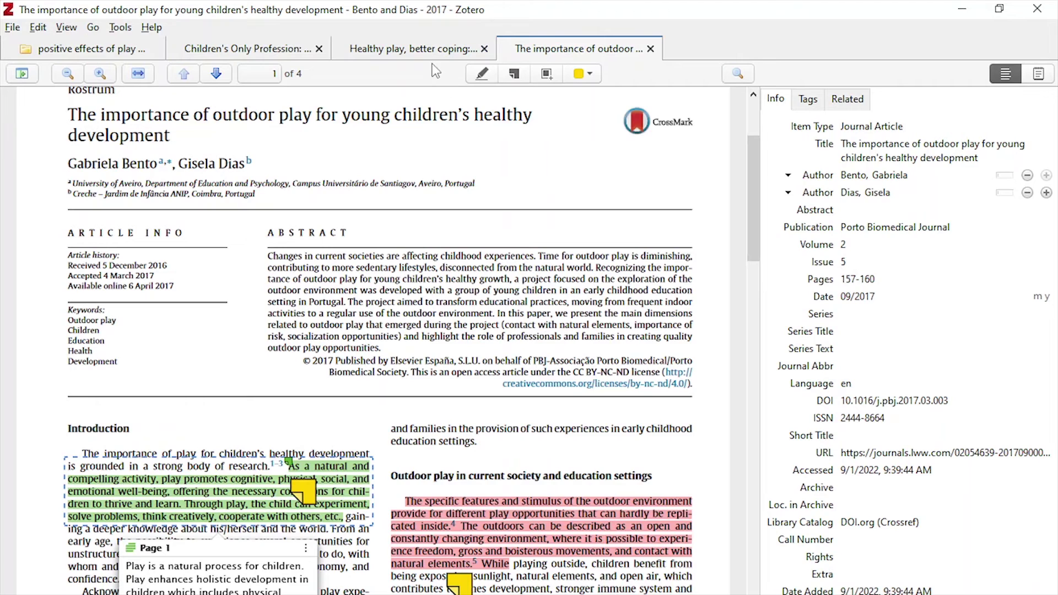
left_click(428, 54)
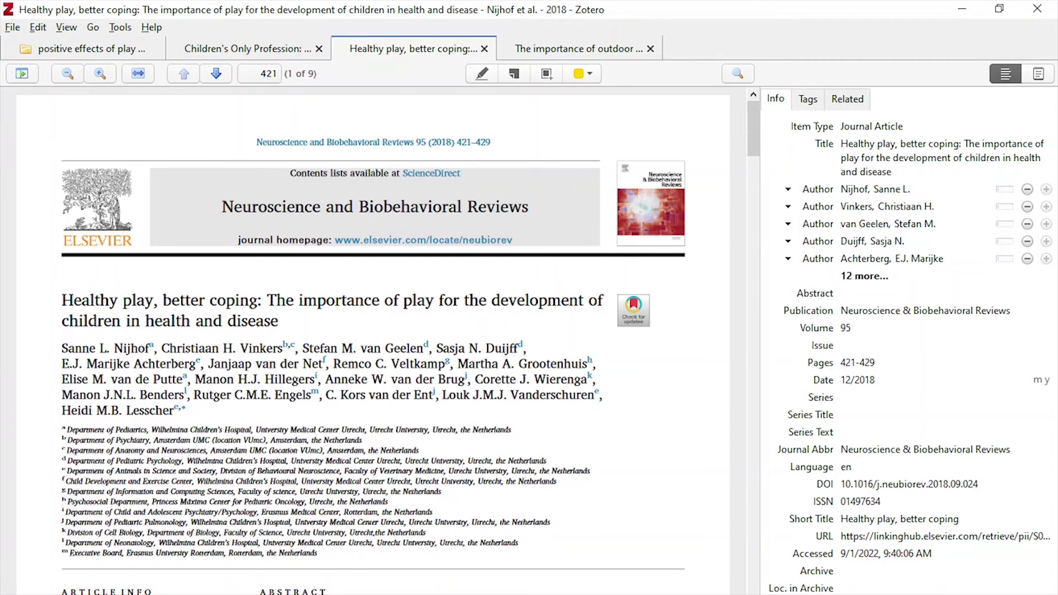
key("alt+Tab")
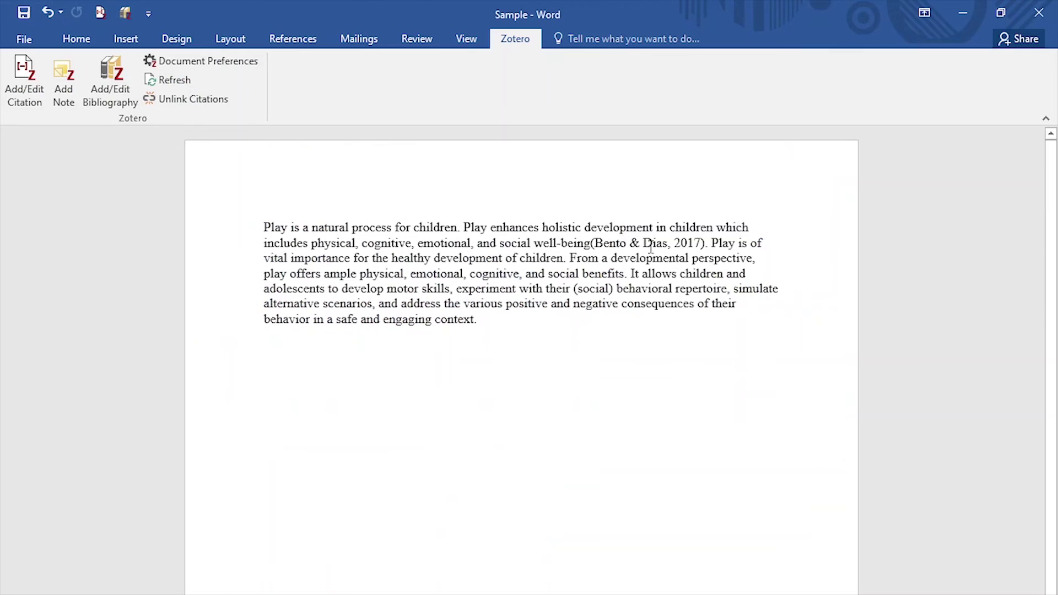
Cite (Nijhof et al., 2018) after 'social benefits' and end the sentence with a period
left_click(21, 77)
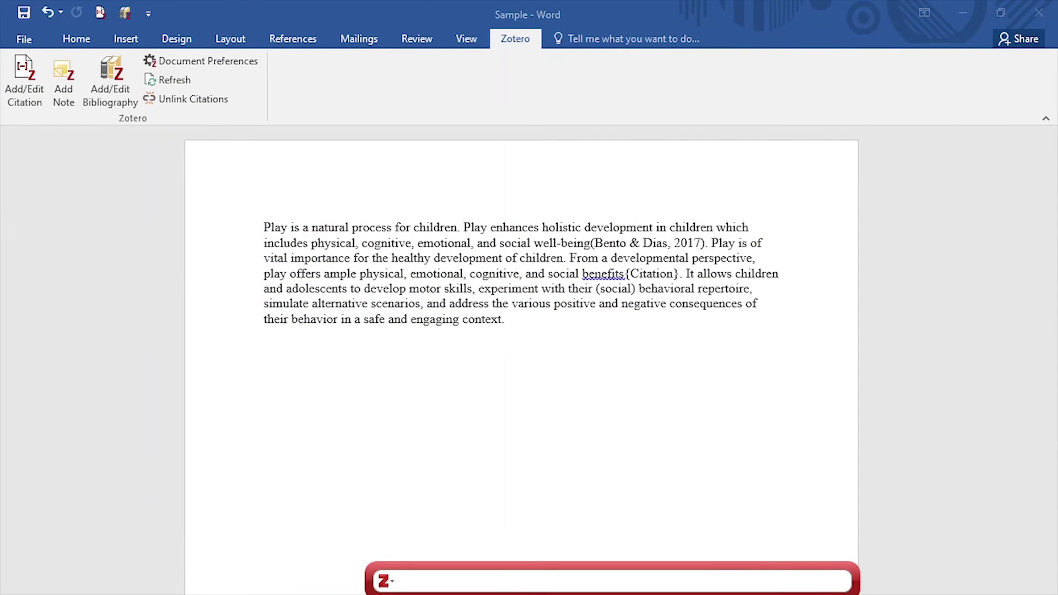
type("nijhof")
key("Return")
key("Return")
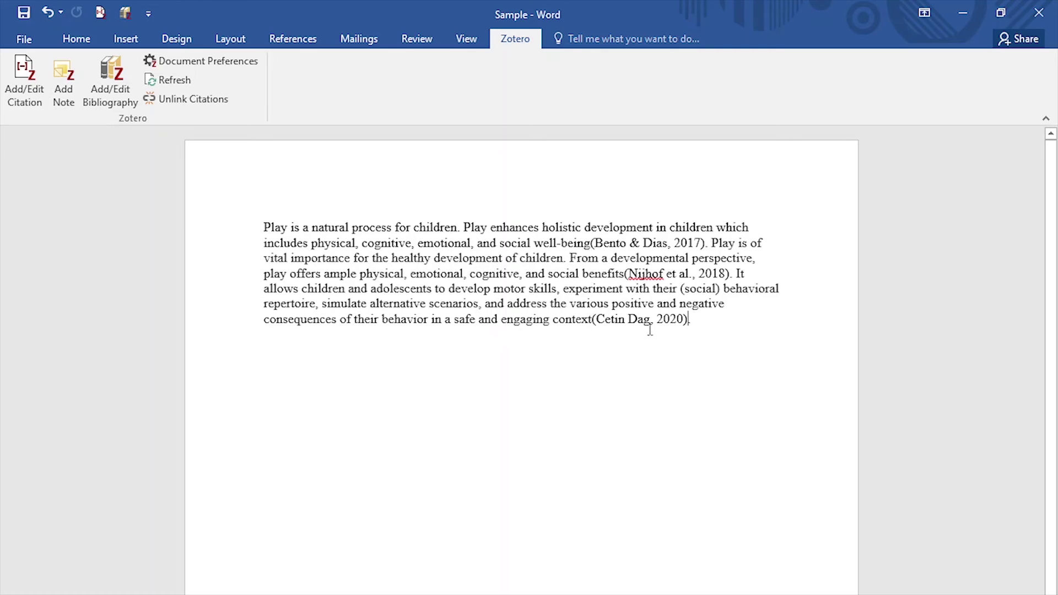
type(".")
key("Return")
Type a 'References' heading on its own line below the paragraph
key("Return")
type("References")
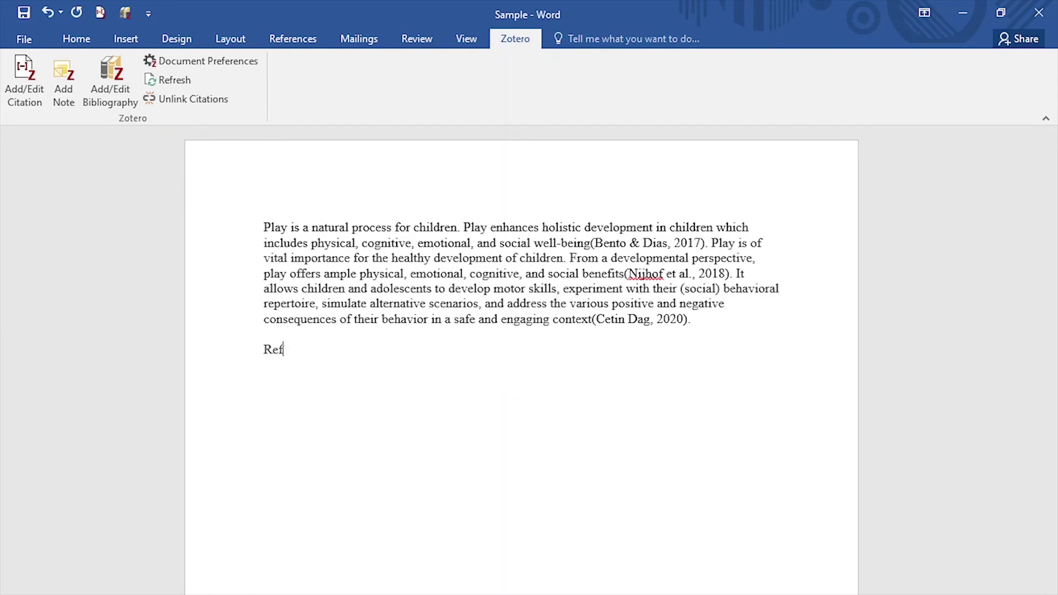
key("Return")
key("shift+Up")
left_click(24, 40)
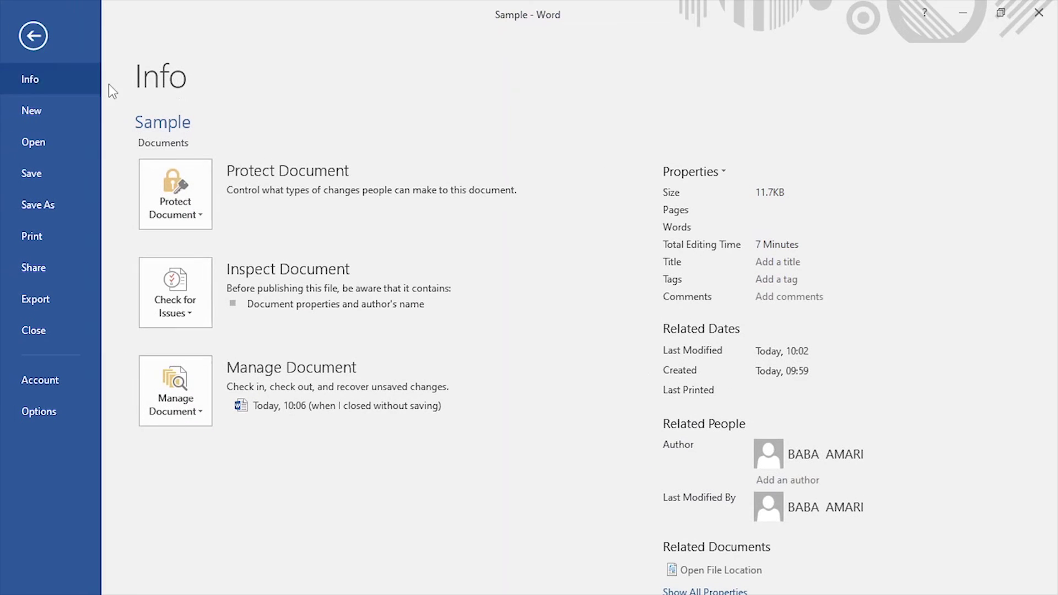
left_click(40, 32)
Centre the References heading and left-align the empty line beneath it
left_click(378, 92)
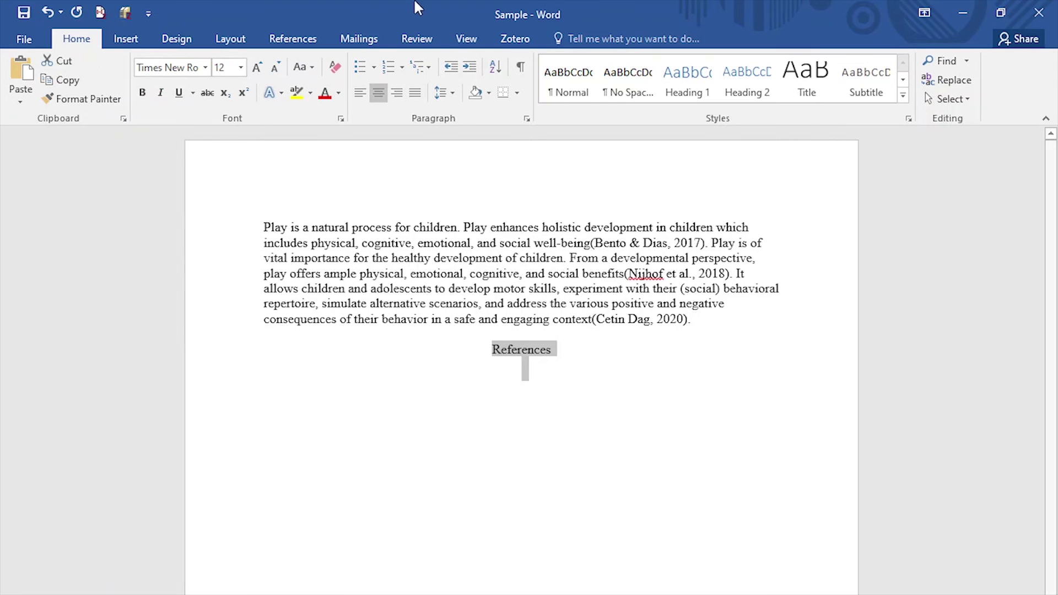
left_click(569, 362)
key("ctrl+l")
left_click(514, 39)
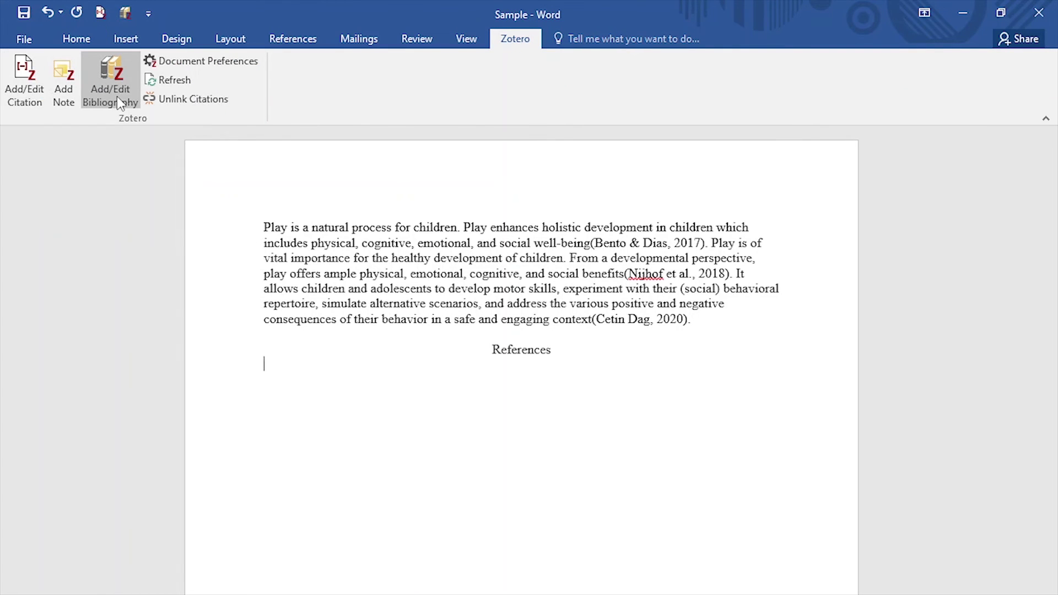
Insert the APA bibliography of the three articles under References in Times New Roman
left_click(112, 83)
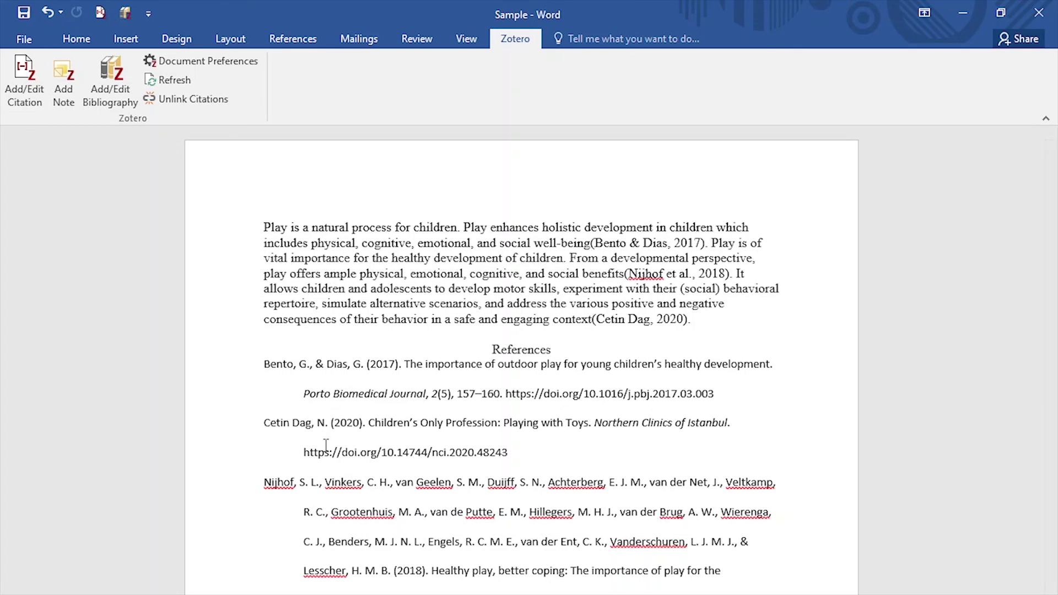
key("ctrl+z")
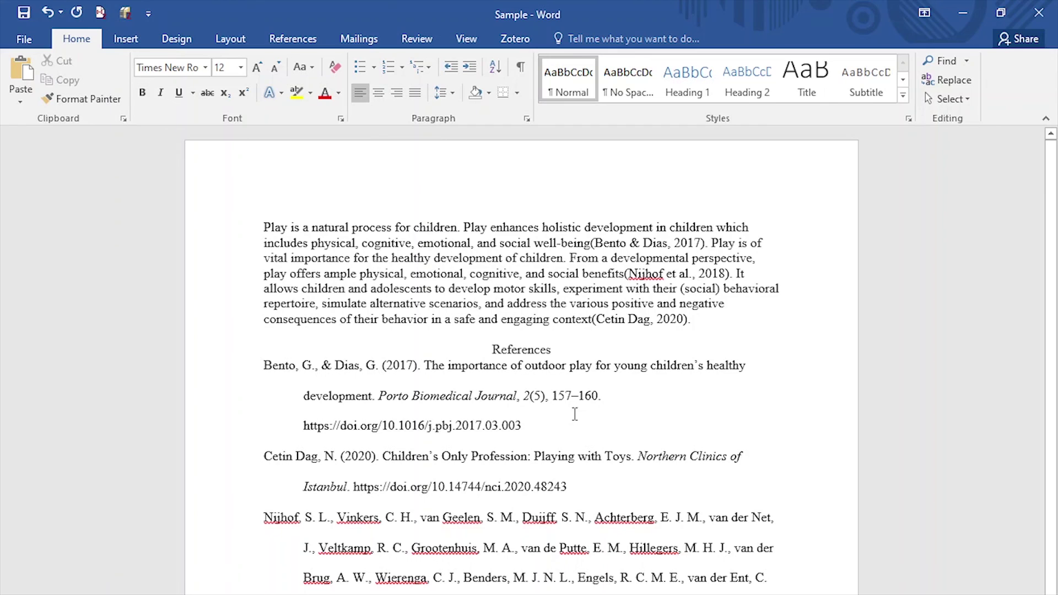